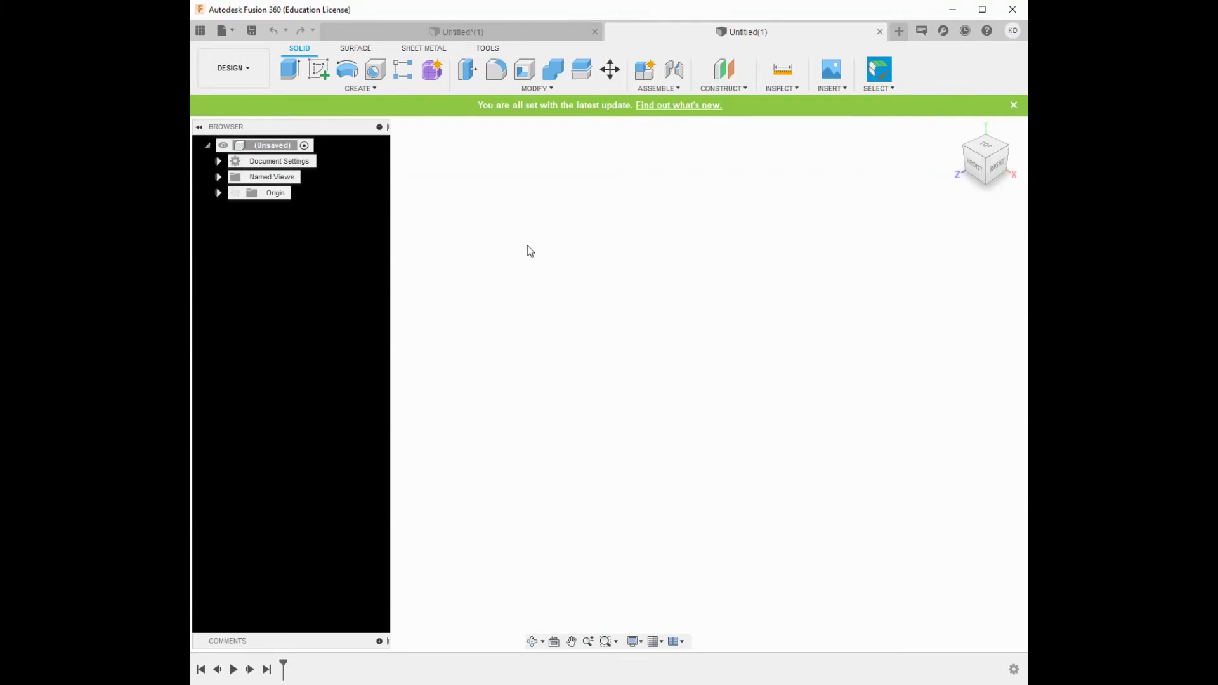
Step: Start a sketch on the ground plane and draw a center rectangle at the origin
left_click(314, 75)
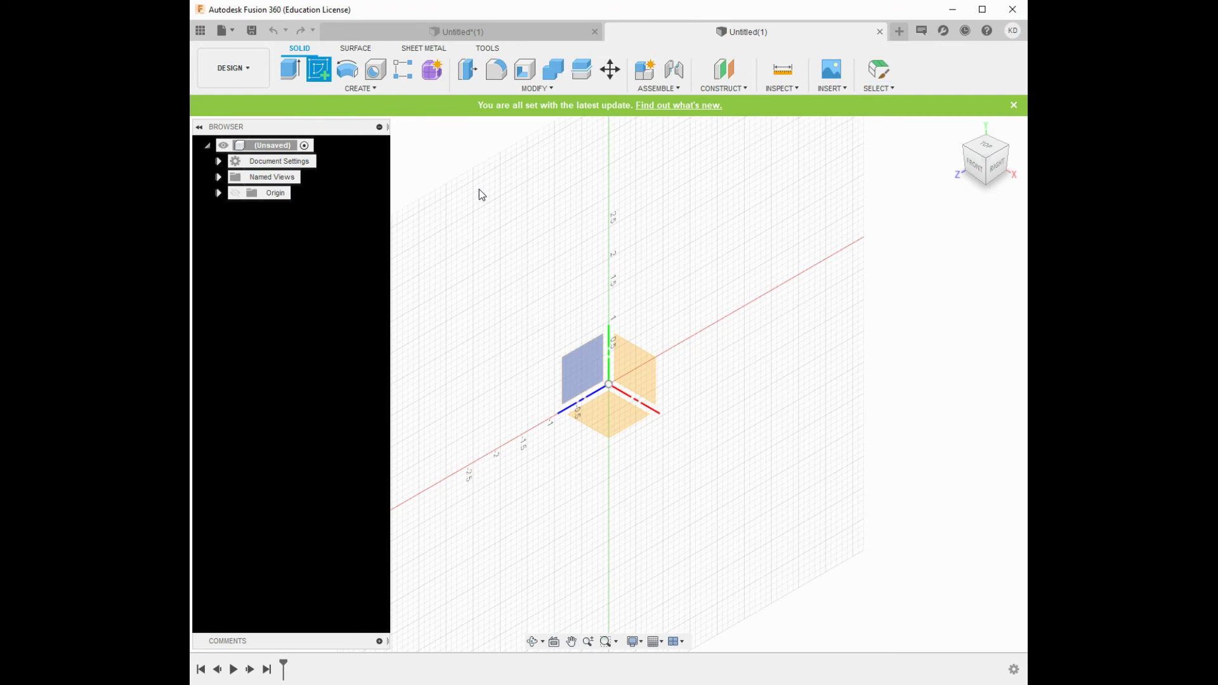
left_click(627, 420)
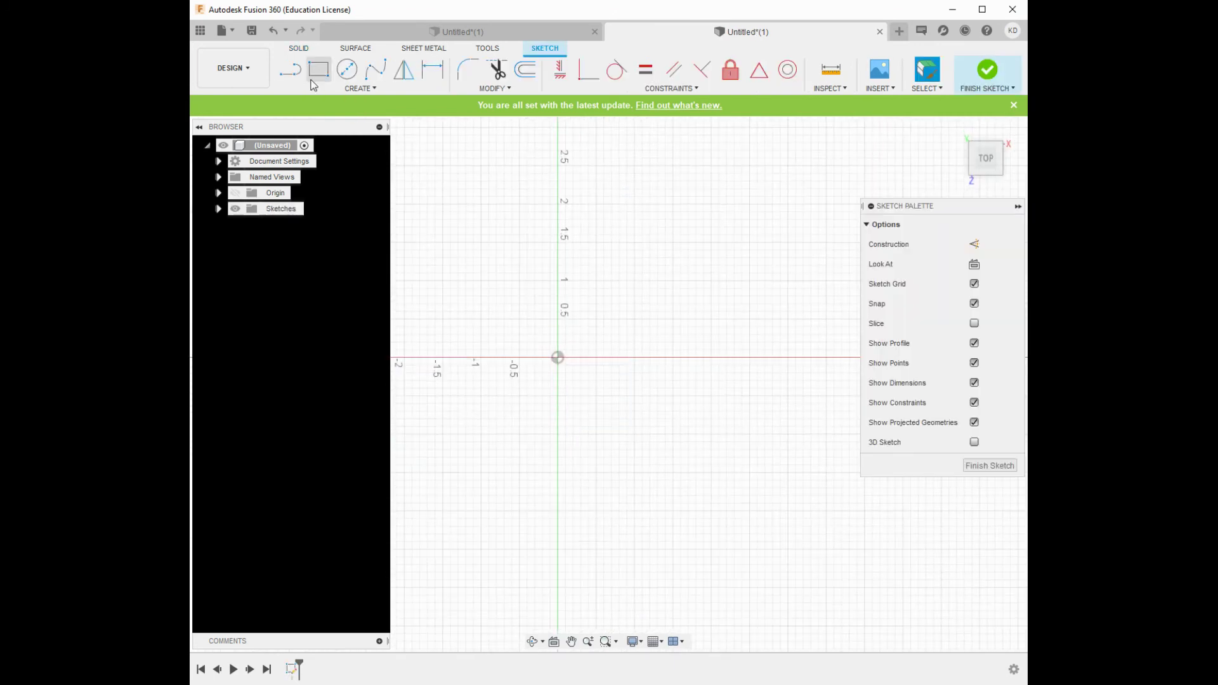
left_click(333, 90)
mouse_move(328, 116)
left_click(438, 146)
left_click(558, 358)
left_click(635, 288)
Step: Dimension the rectangle to 2.00 by 2.00 and finish the sketch
left_click(432, 68)
left_click(568, 288)
left_click(571, 250)
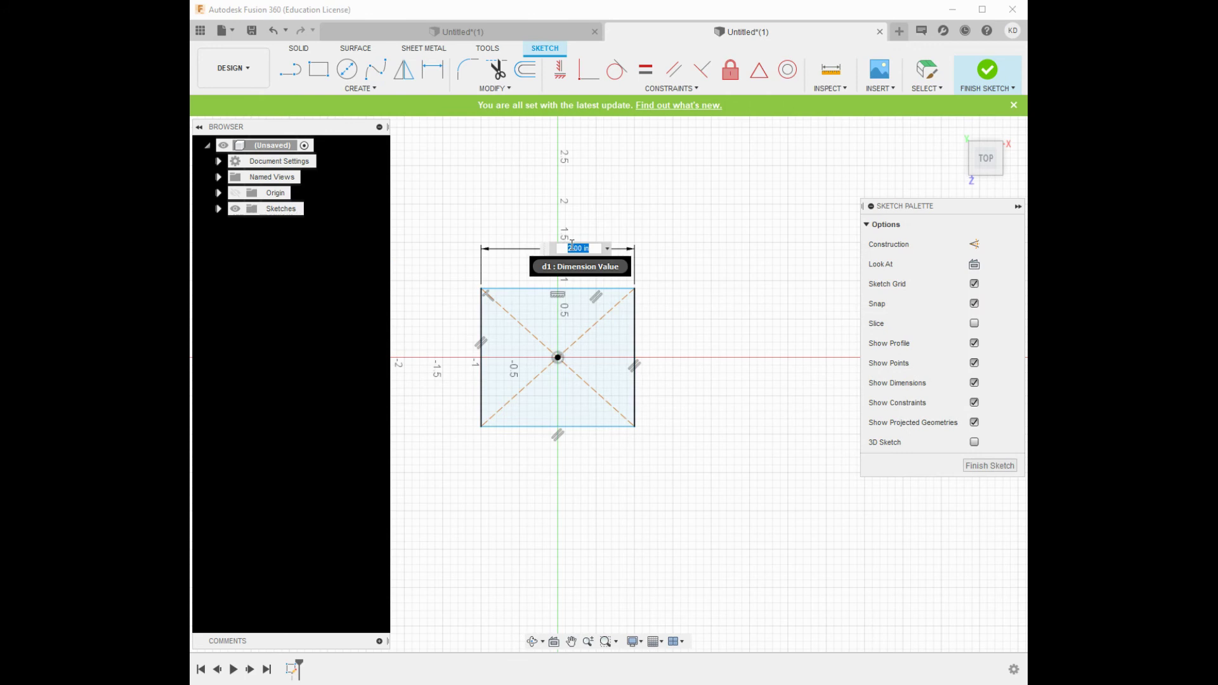
left_click(635, 332)
left_click(676, 334)
type("2")
key("Return")
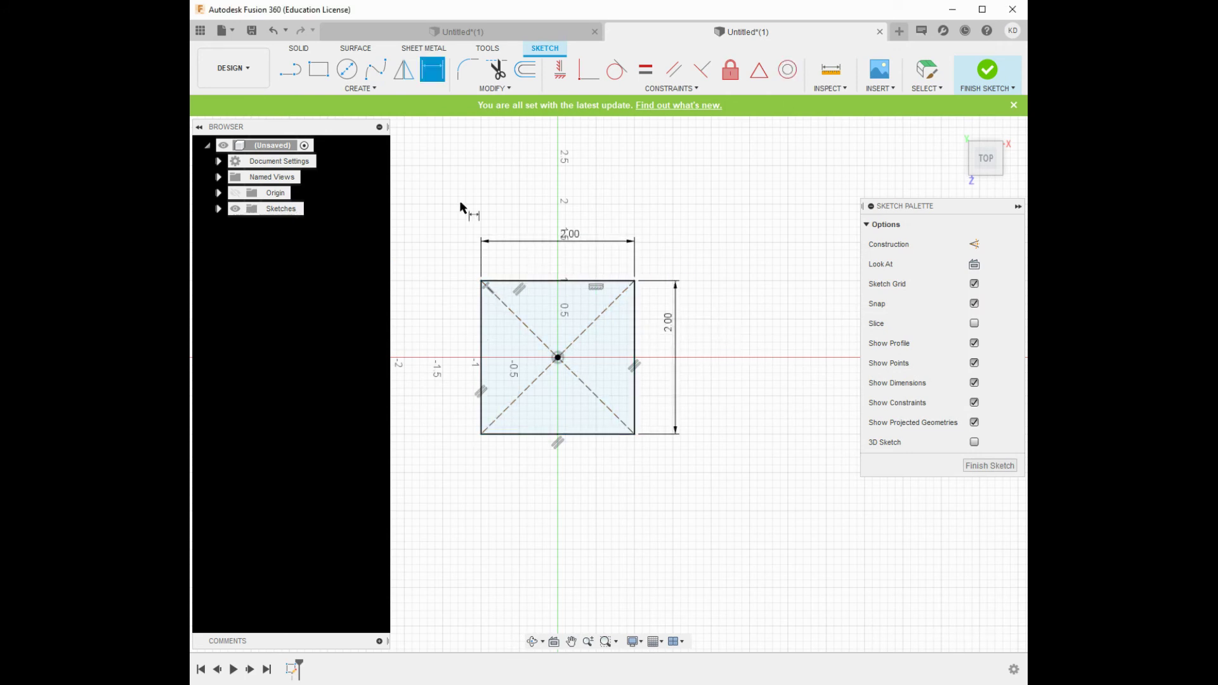
left_click(981, 81)
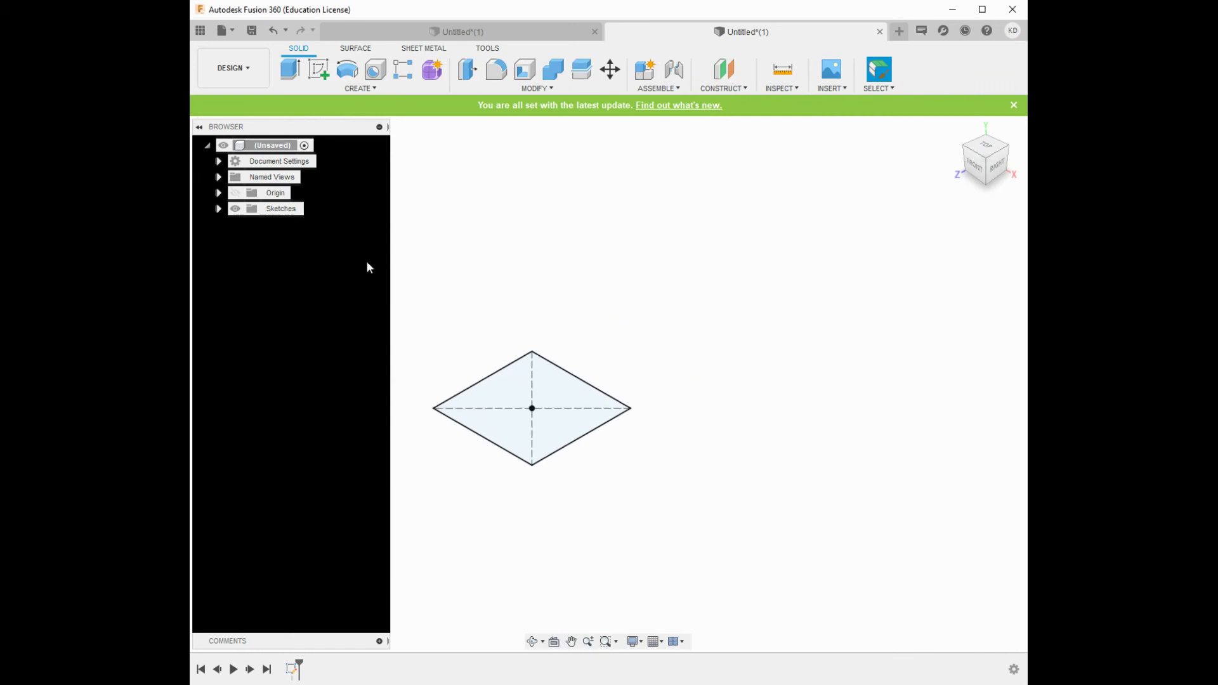
Step: Start a sketch on the front plane and draw a vertical line up from the origin
left_click(319, 69)
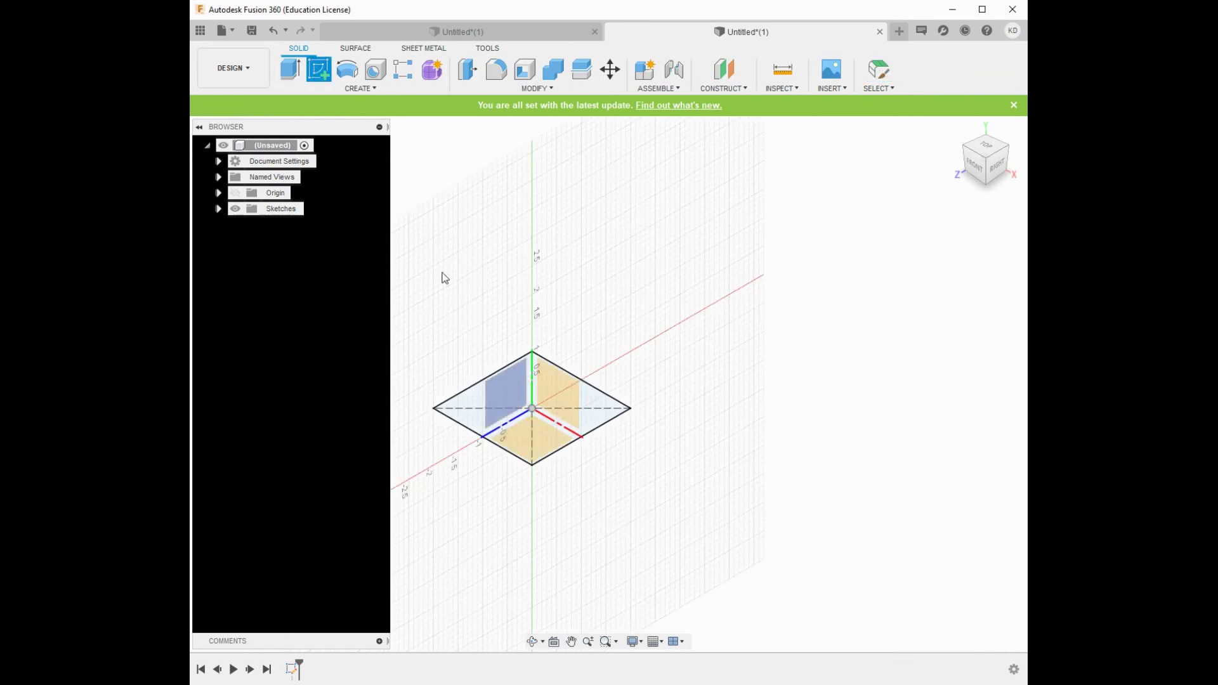
mouse_move(489, 361)
middle_mouse_down("shift")
mouse_move(543, 451)
mouse_move(501, 476)
mouse_move(617, 427)
mouse_move(550, 425)
mouse_move(573, 394)
mouse_move(584, 400)
middle_mouse_up("shift")
left_click(585, 371)
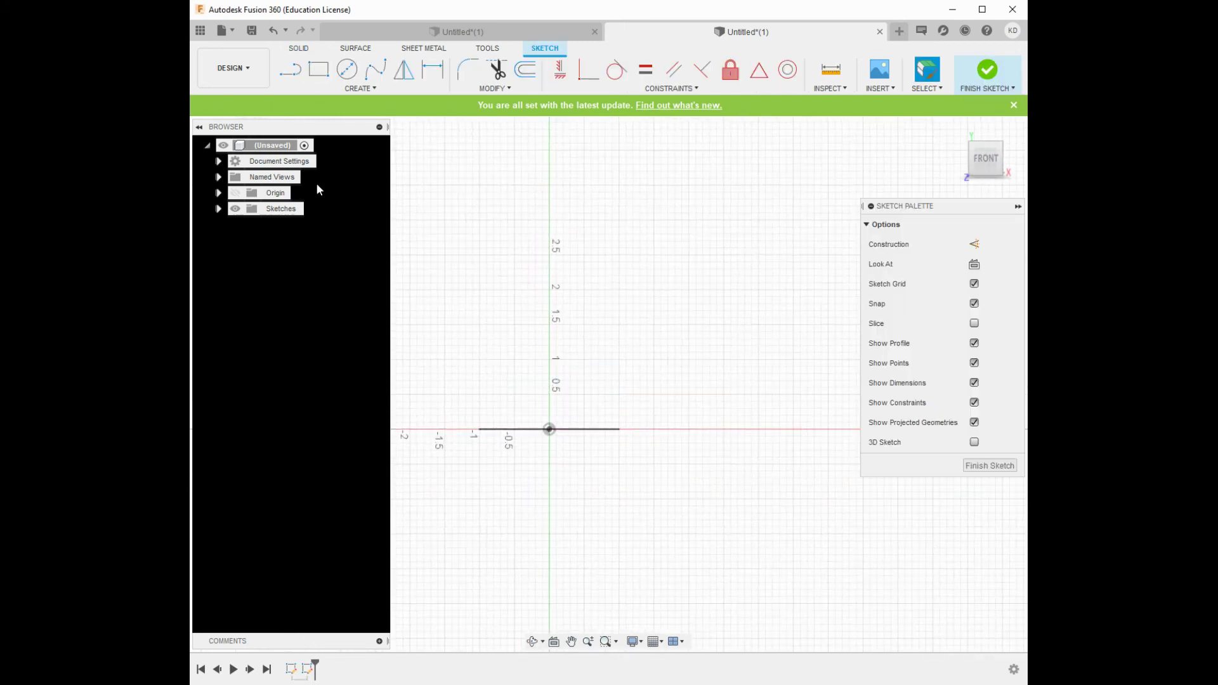
left_click(294, 75)
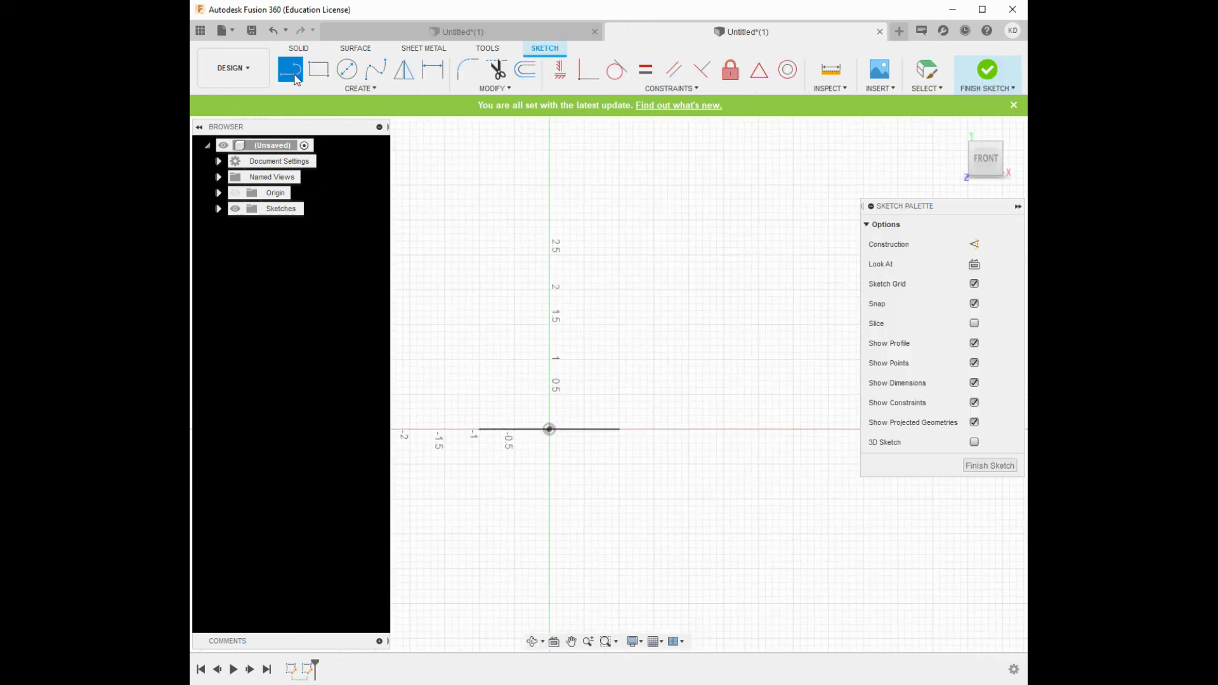
left_click(550, 429)
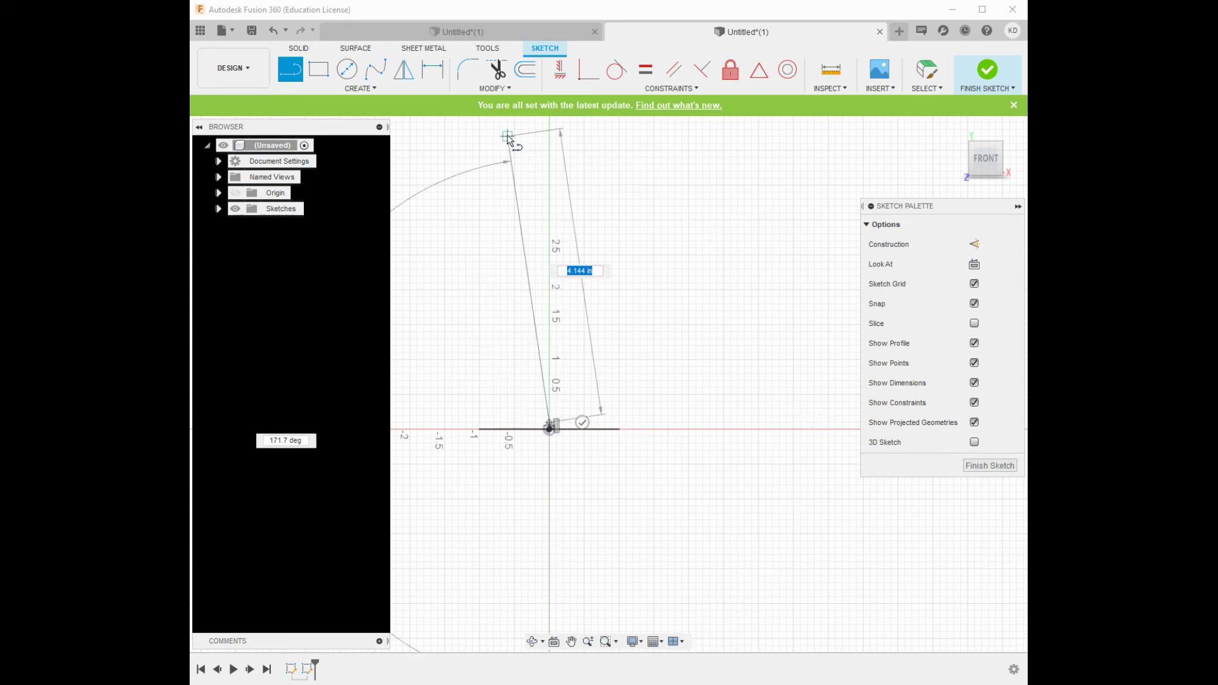
middle_click_drag(550, 133, 544, 270)
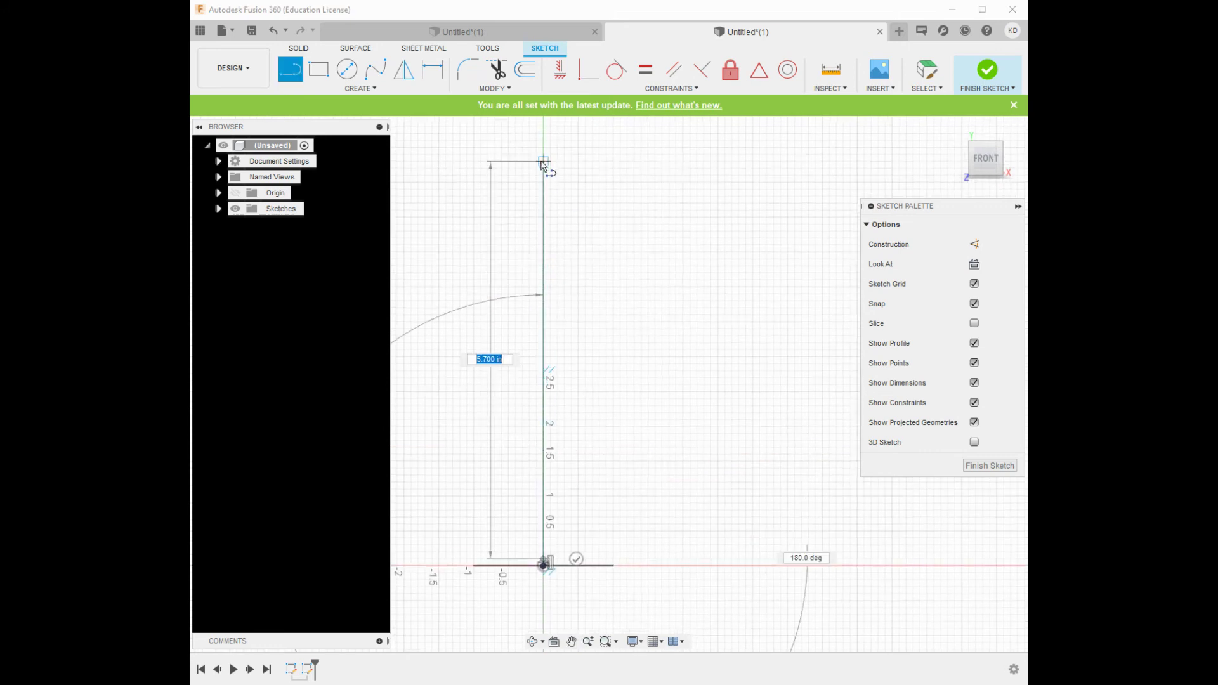
left_click(543, 162)
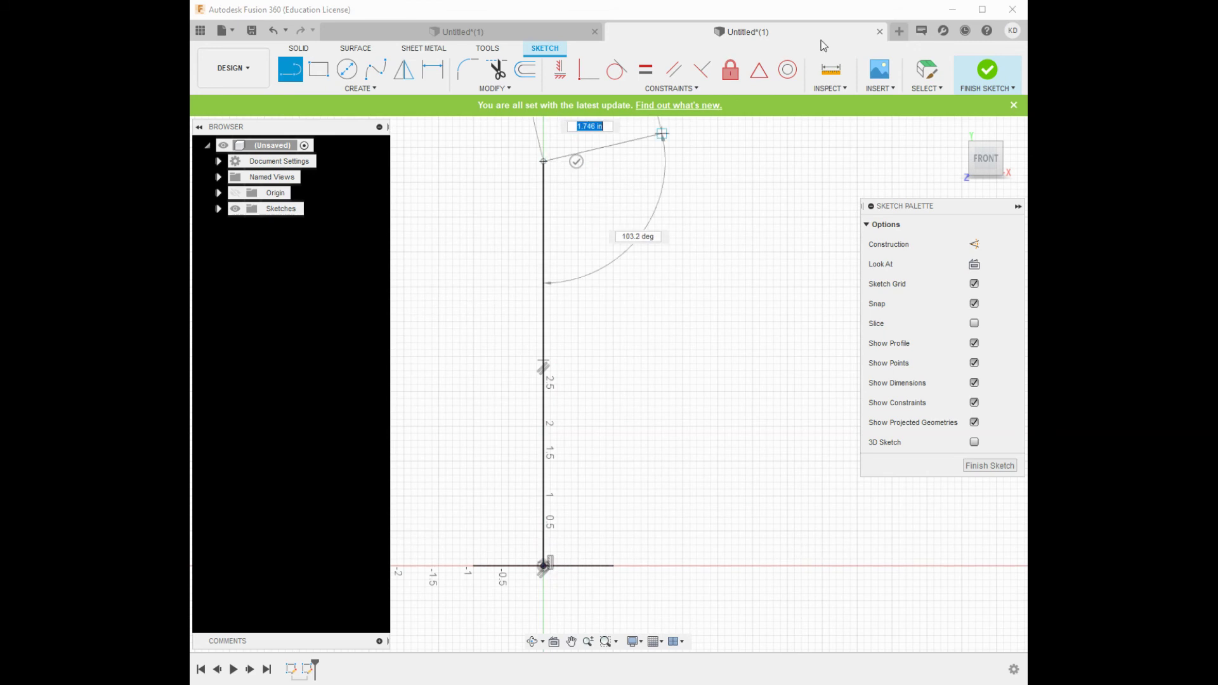
Step: Dimension the vertical line to a length of 6.00
left_click(433, 68)
left_click(543, 307)
left_click(635, 293)
type("6")
key("Return")
scroll(539, 413, "down", 2)
middle_click_drag(539, 413, 545, 474)
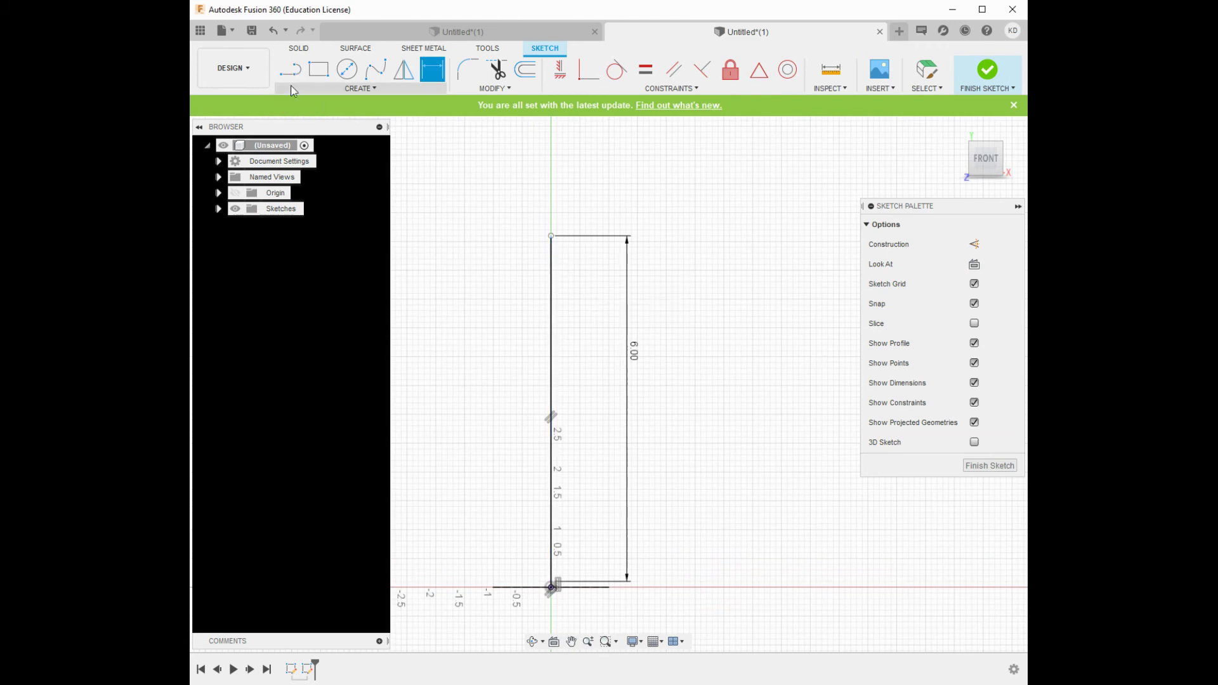
Step: Draw two connected three-point arcs left of the line, upper bulging right, lower bulging left
left_click(314, 91)
mouse_move(329, 146)
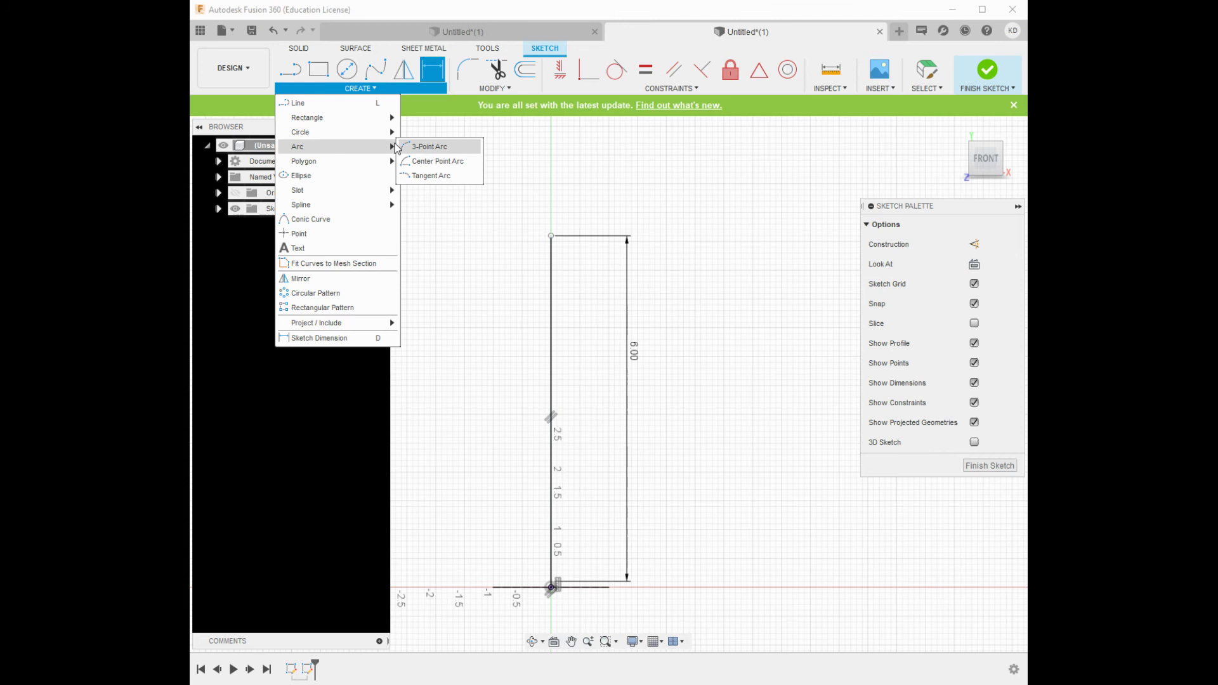
left_click(430, 148)
left_click(487, 236)
left_click(488, 339)
left_click(513, 299)
left_click(488, 340)
left_click(493, 586)
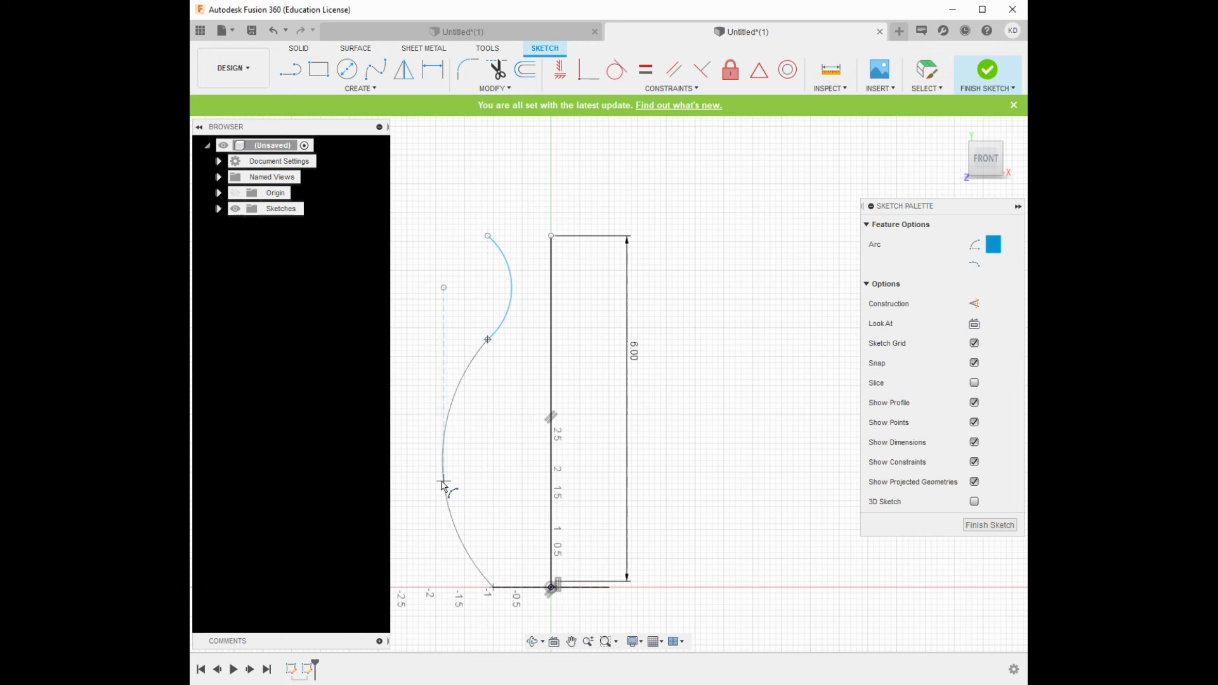
left_click(421, 474)
Step: Make the two arcs tangent and level the upper arc's top endpoint with the line's top
left_click(616, 69)
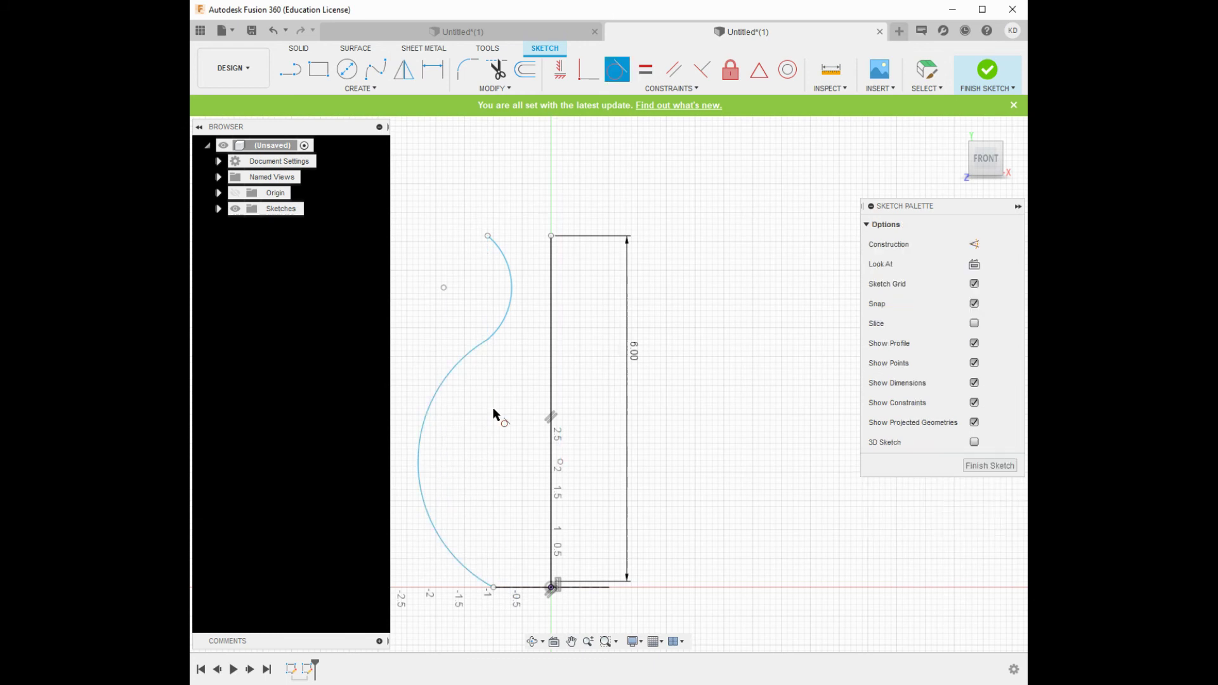
left_click(466, 361)
left_click(510, 323)
left_click(560, 69)
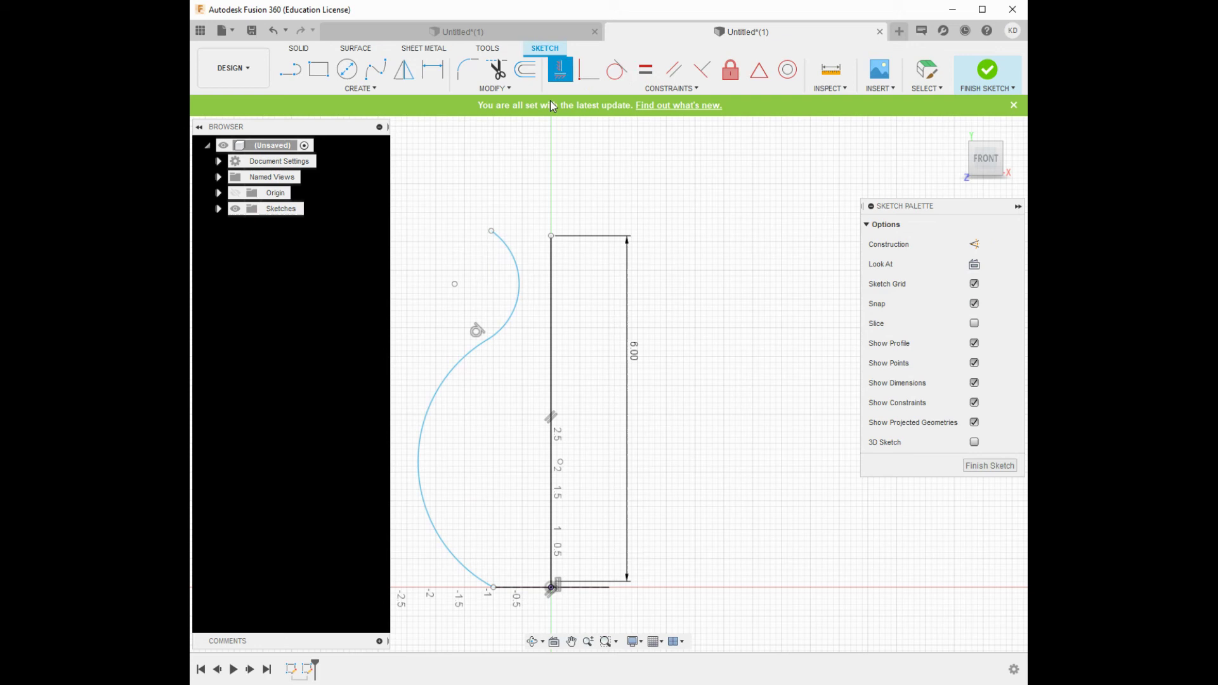
left_click(492, 232)
left_click(551, 236)
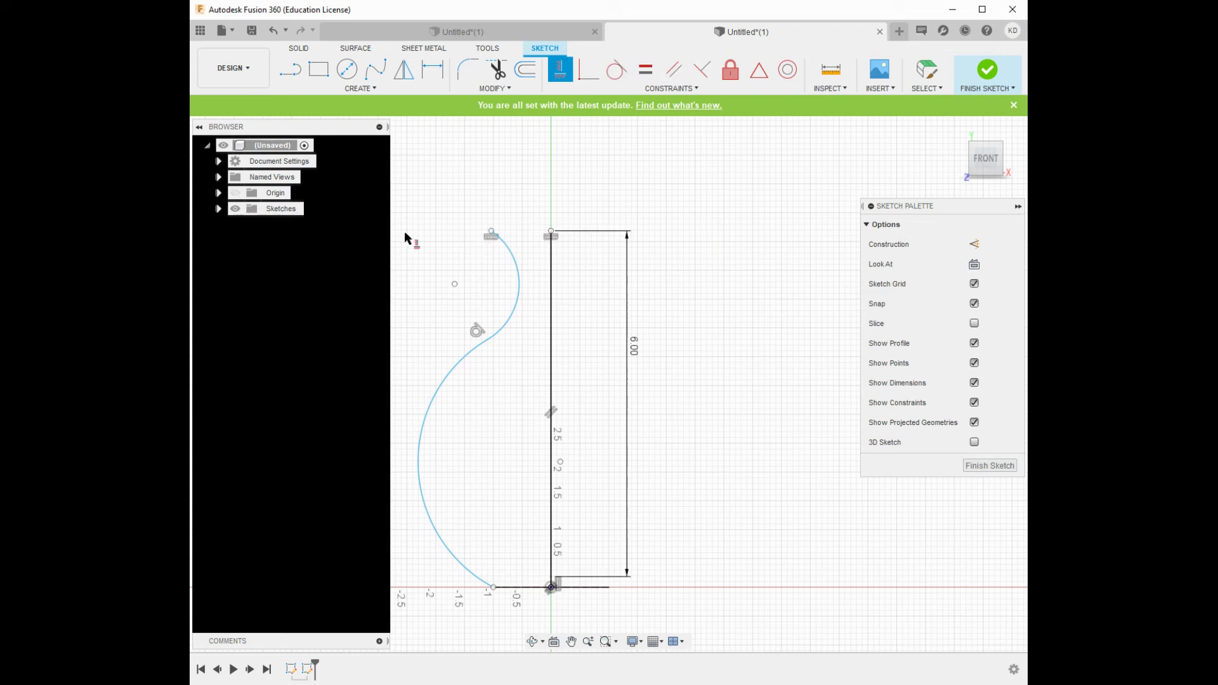
middle_click_drag(650, 375, 654, 313)
key("Escape")
Step: Start a single-path sweep using the square as profile and the vertical line as path
left_click(298, 48)
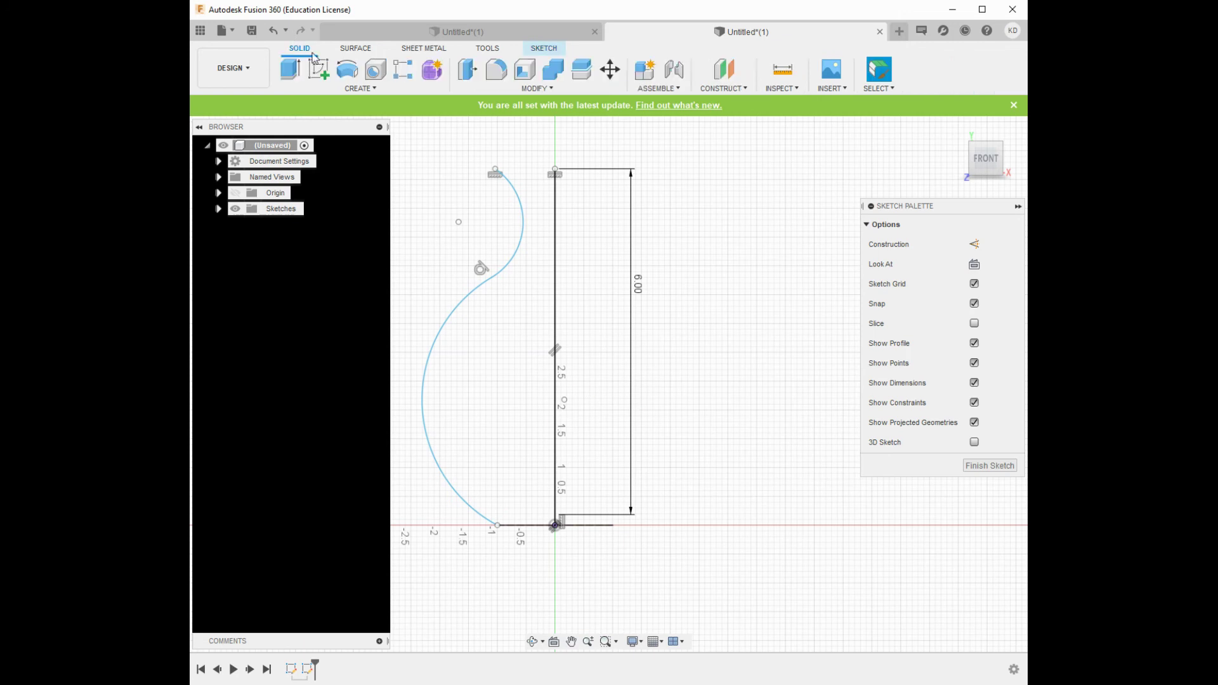
left_click(360, 88)
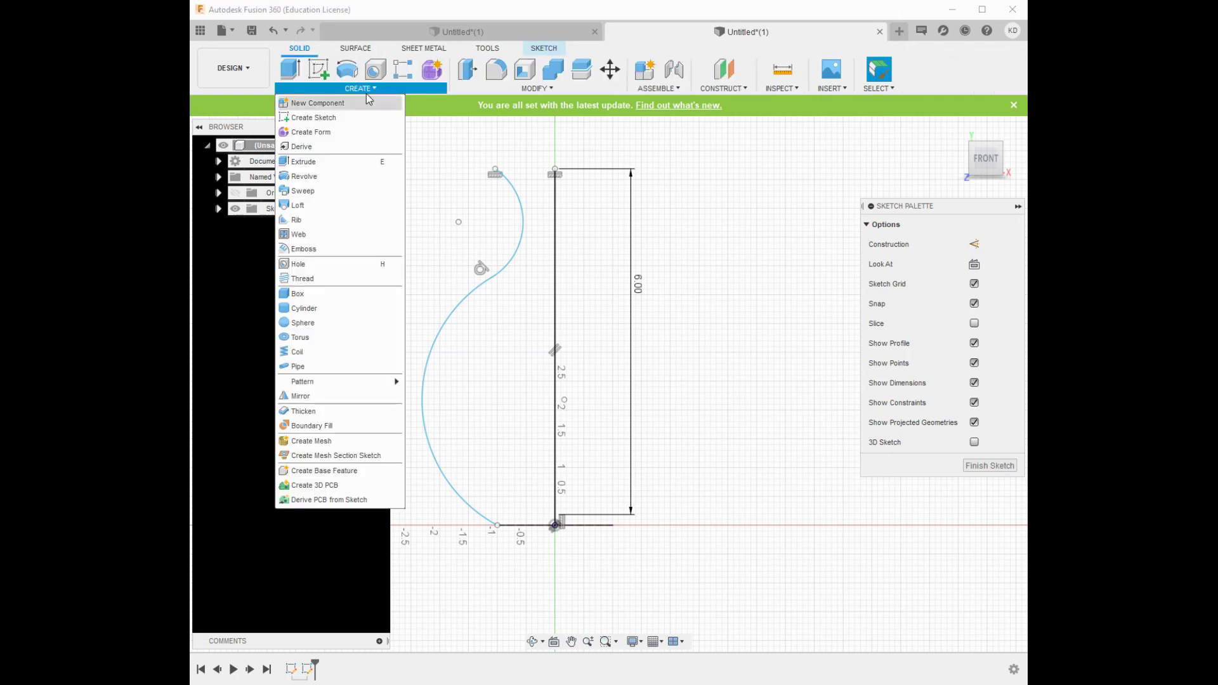
left_click(319, 189)
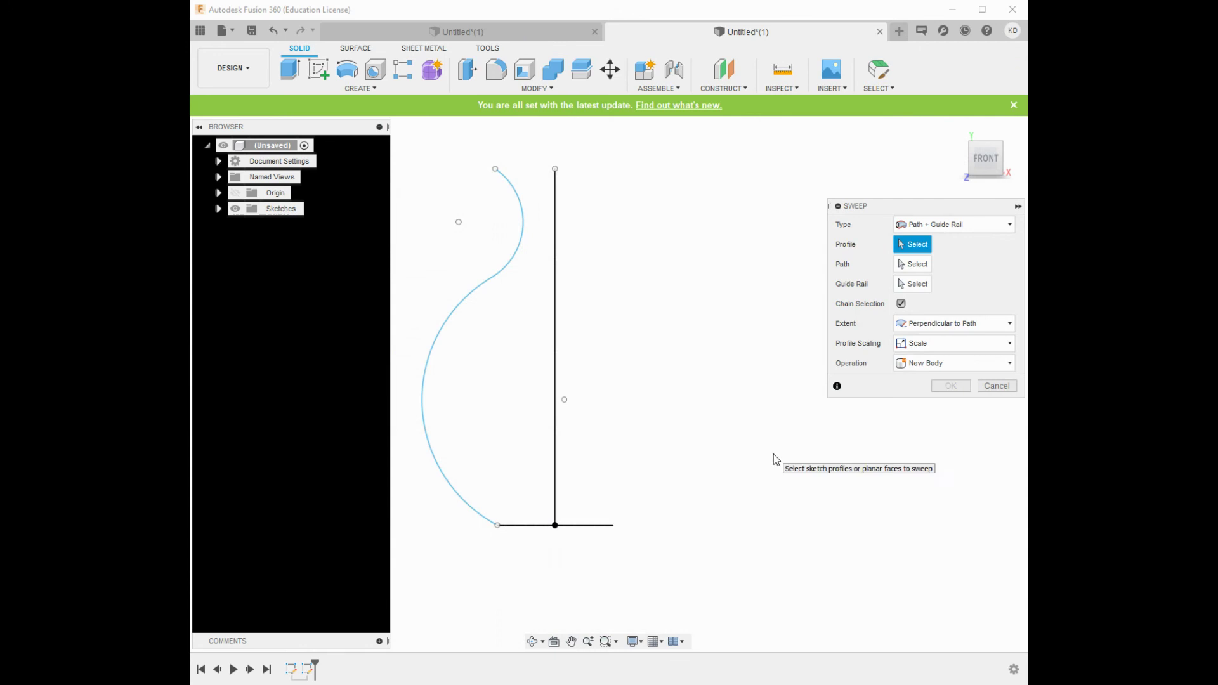
mouse_move(774, 455)
middle_mouse_down("shift")
mouse_move(677, 478)
mouse_move(707, 530)
mouse_move(729, 530)
mouse_move(728, 553)
middle_mouse_up("shift")
mouse_move(588, 476)
middle_mouse_down()
mouse_move(669, 454)
mouse_move(655, 449)
mouse_move(679, 438)
middle_mouse_up()
left_click(978, 225)
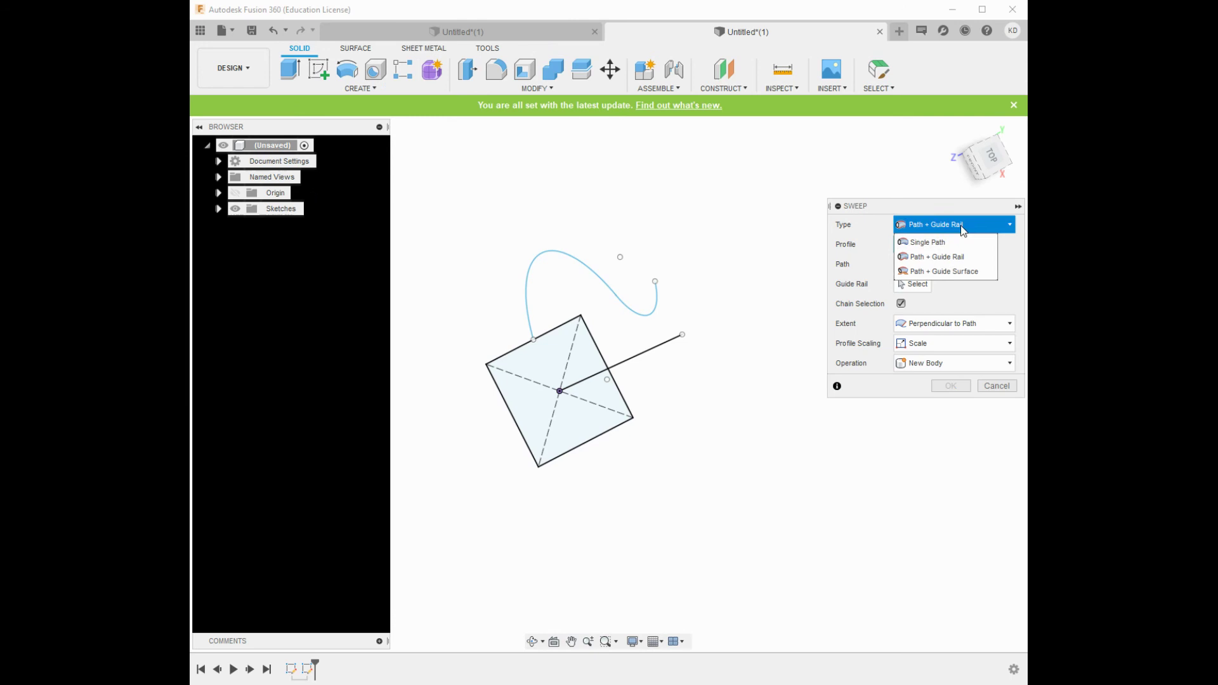
left_click(928, 242)
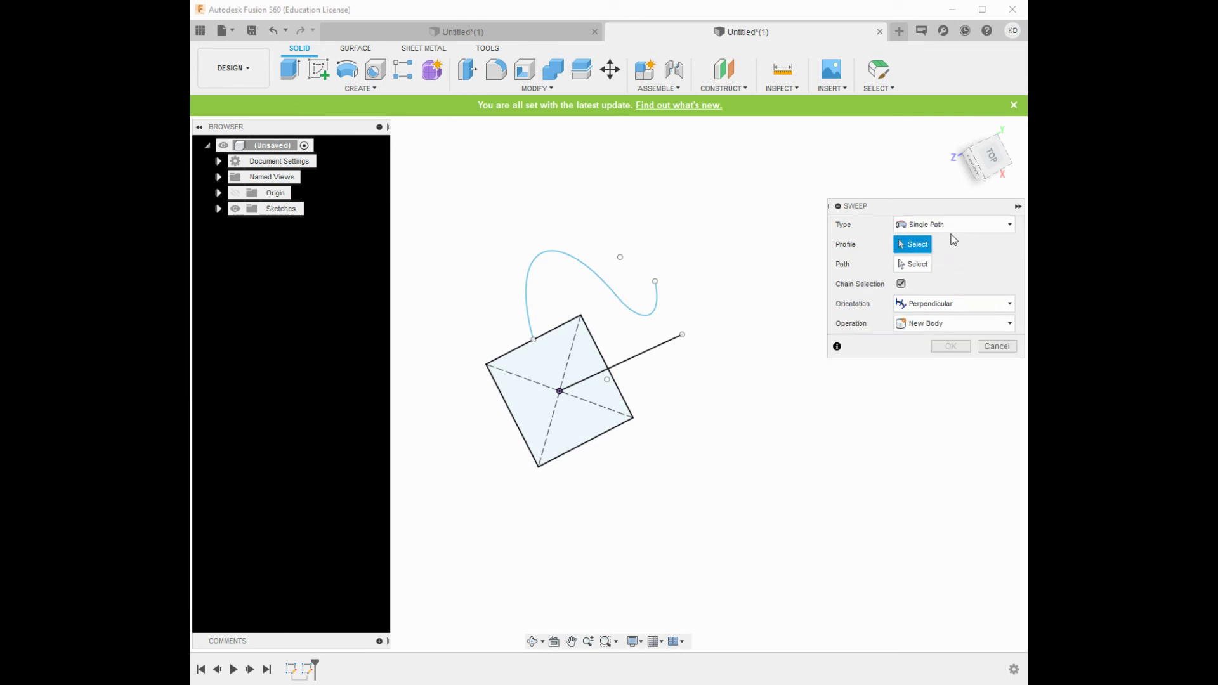
left_click(547, 364)
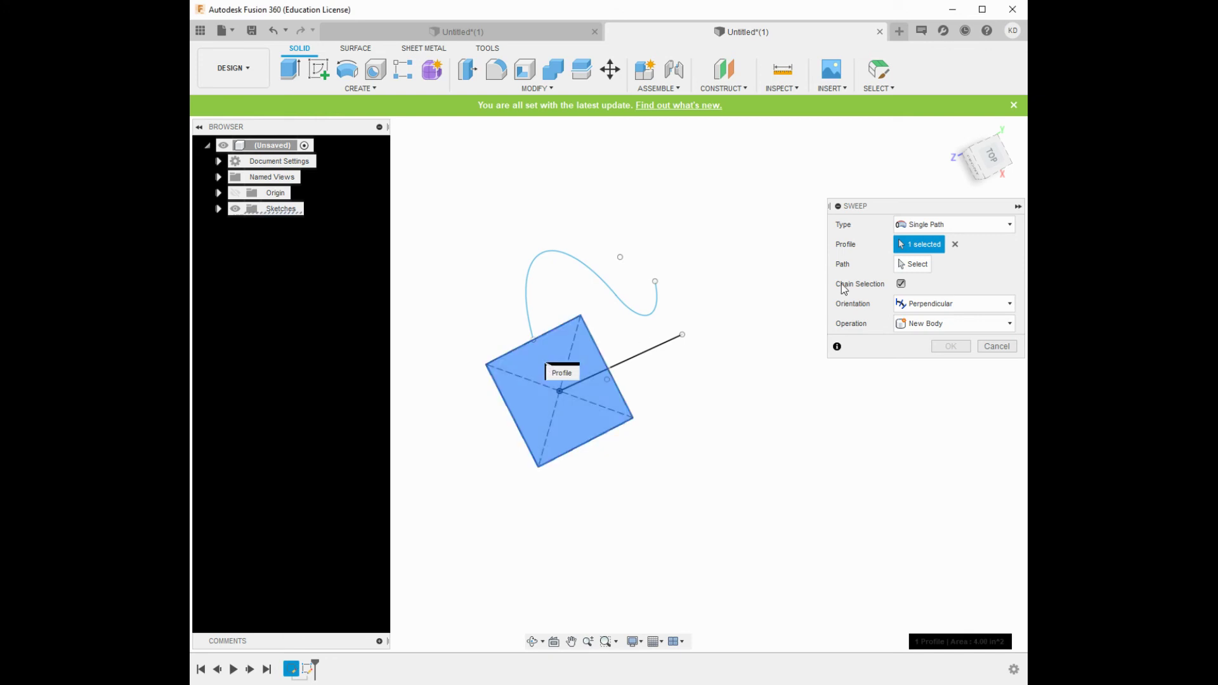
left_click(930, 264)
left_click(653, 352)
mouse_move(645, 353)
middle_mouse_down("shift")
mouse_move(680, 367)
mouse_move(736, 257)
mouse_move(685, 304)
mouse_move(653, 362)
mouse_move(628, 380)
mouse_move(574, 388)
mouse_move(672, 319)
mouse_move(639, 346)
middle_mouse_up("shift")
middle_click_drag(746, 323, 639, 322, "shift")
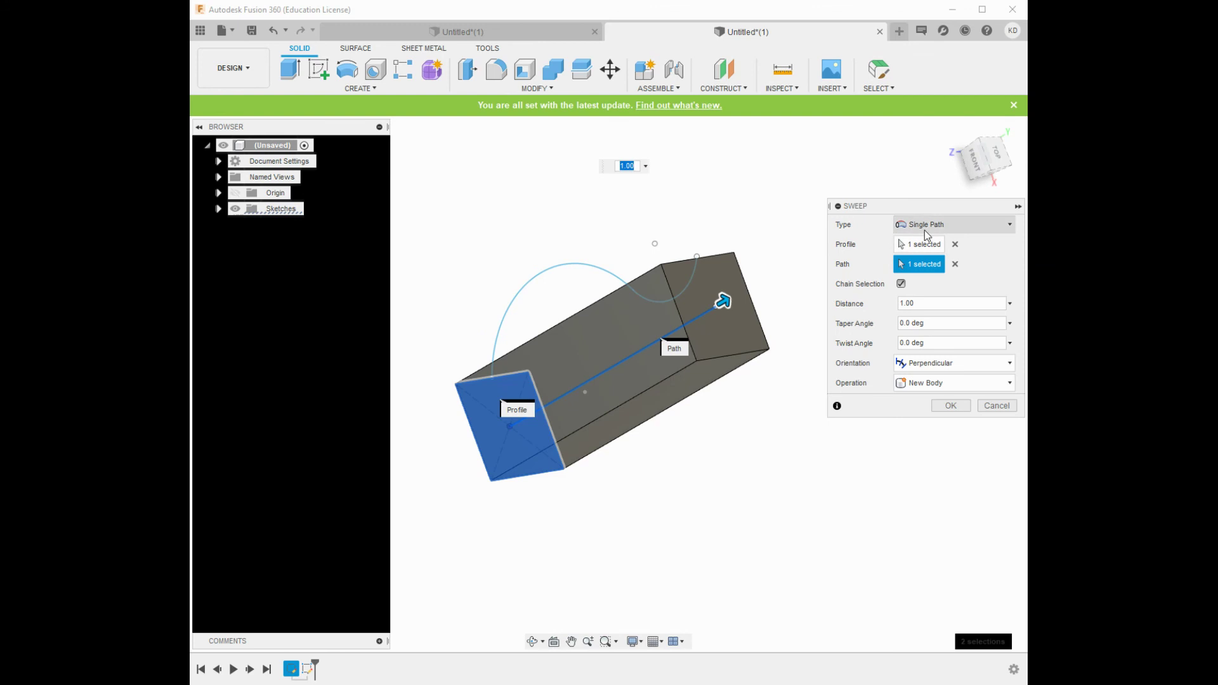
Step: Switch the sweep to Path + Guide Rail, pick the S-curve as rail, and confirm
left_click(926, 226)
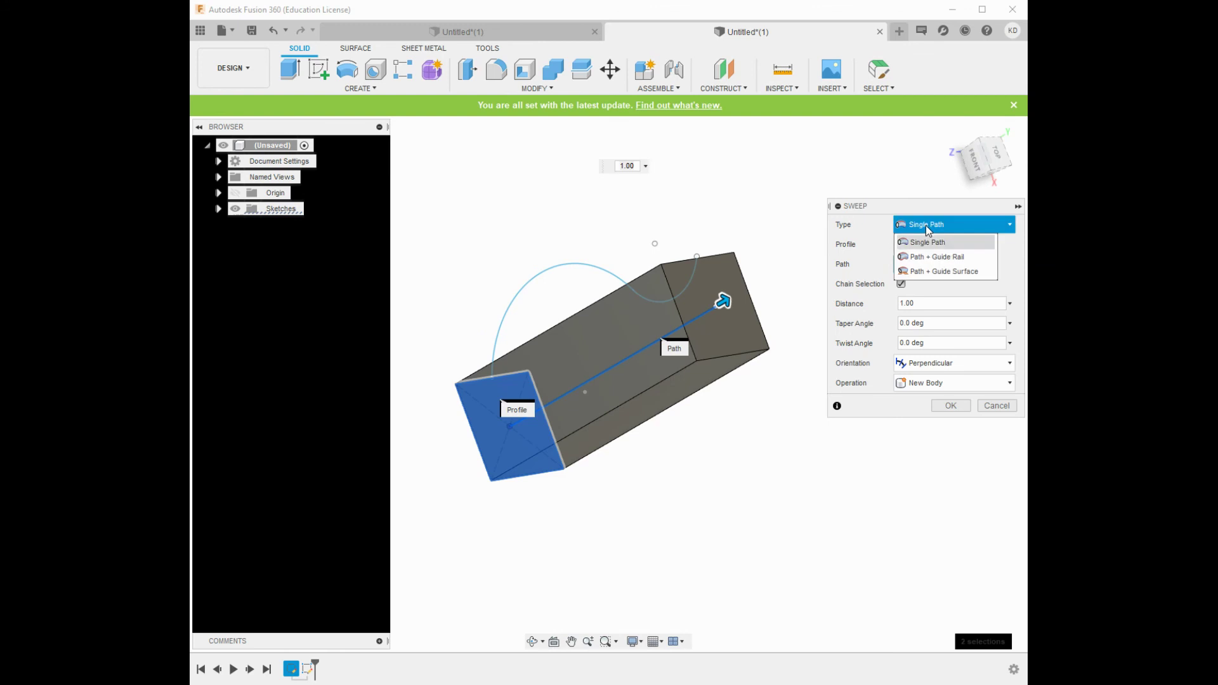
left_click(924, 258)
middle_click_drag(577, 351, 462, 414, "shift")
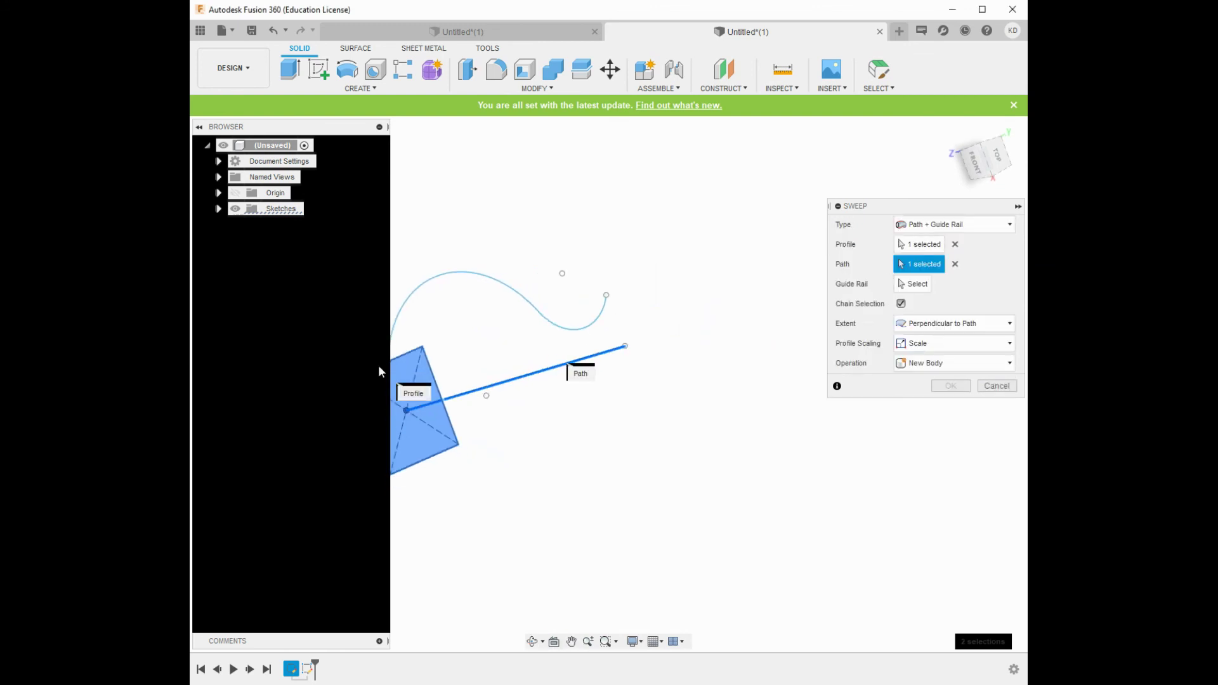
left_click(896, 284)
left_click(432, 277)
middle_click_drag(462, 452, 539, 438, "shift")
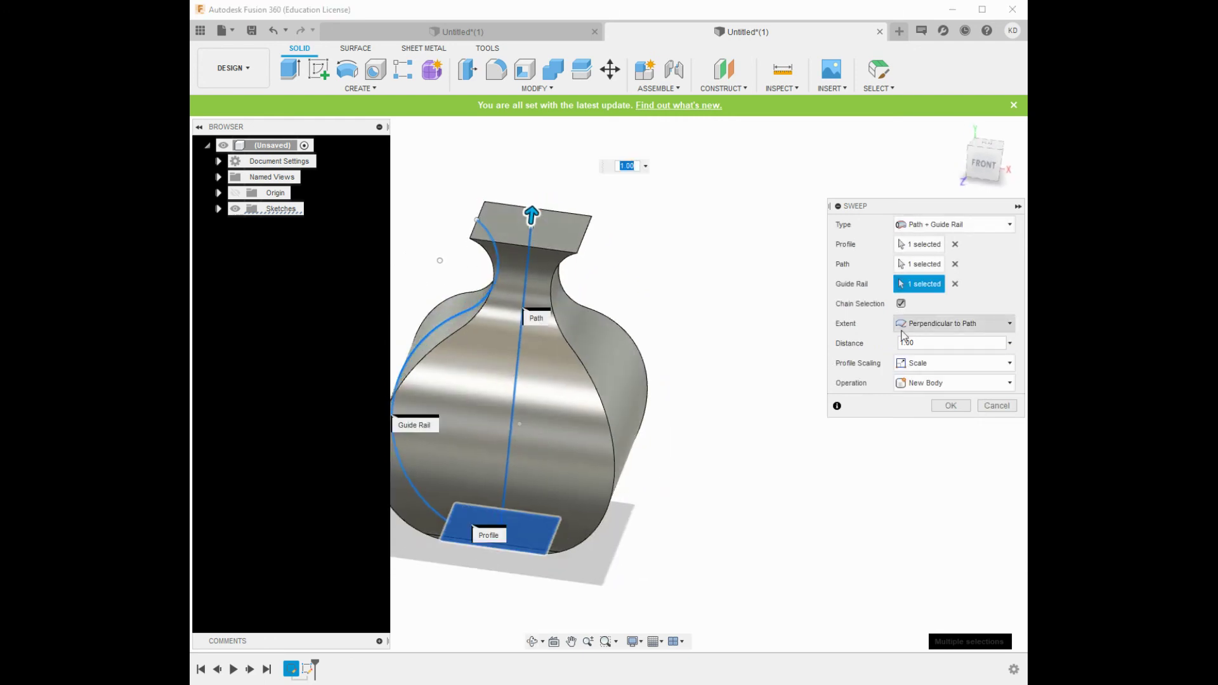
left_click(950, 406)
middle_click_drag(794, 407, 697, 362, "shift")
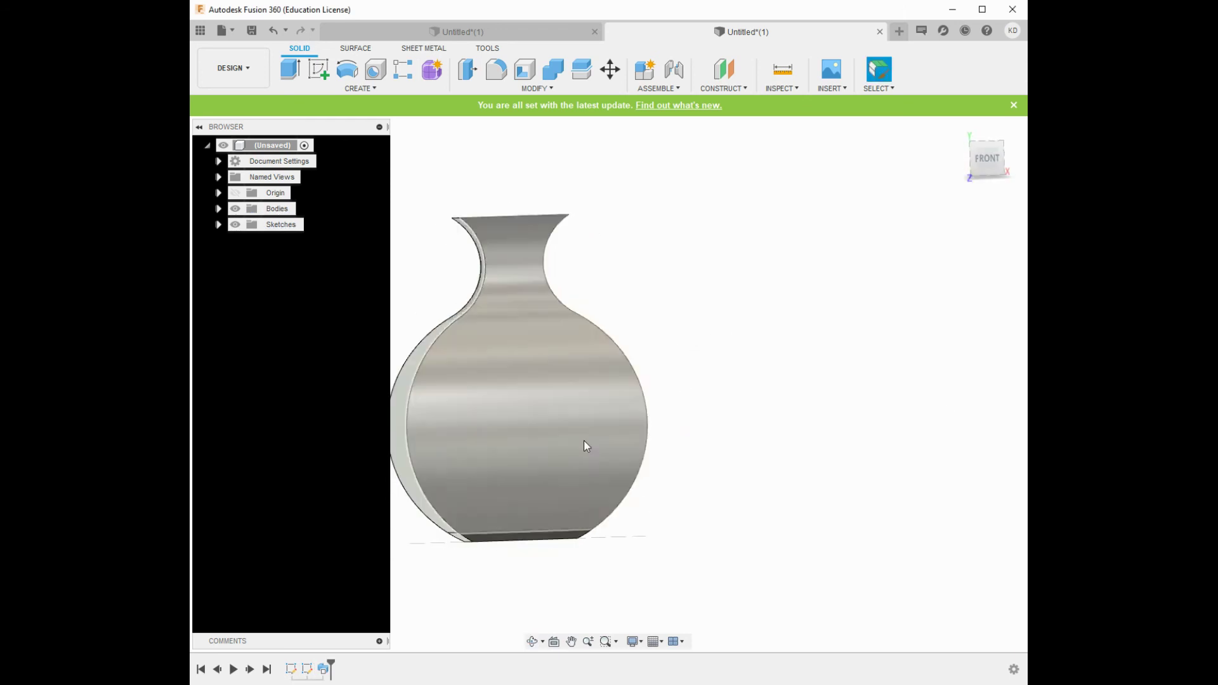
middle_click_drag(609, 427, 502, 552, "shift")
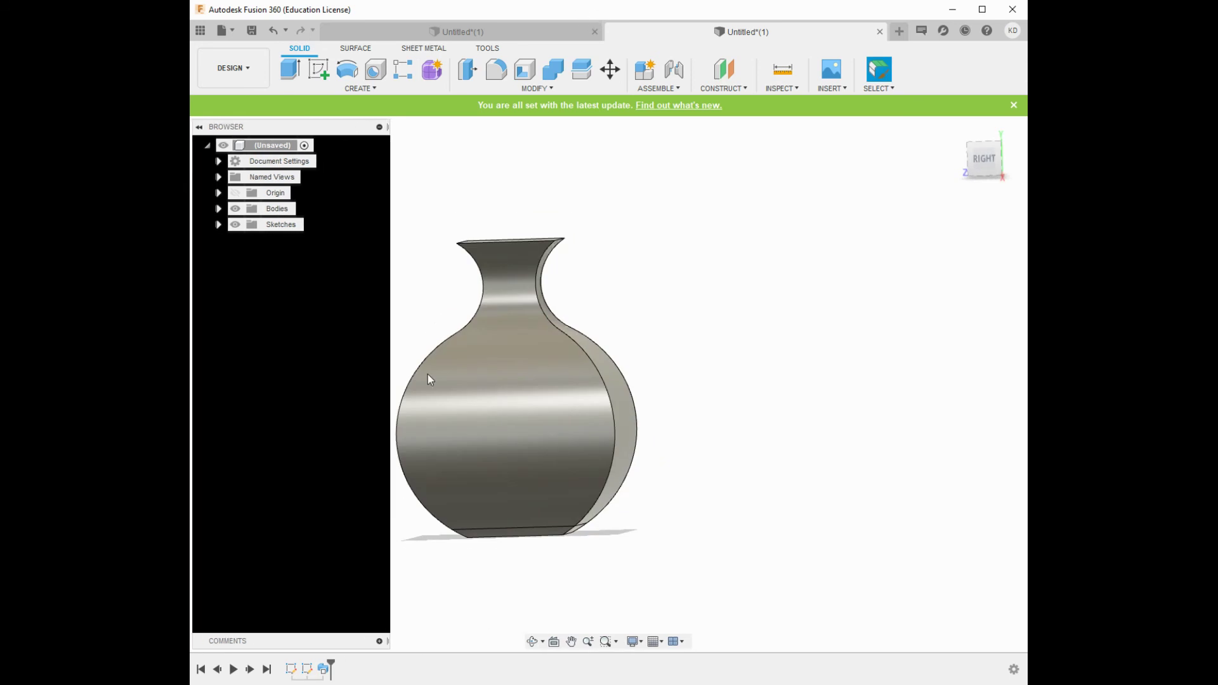
Step: Edit Sketch2, drag the guide arc's top endpoint outward, and finish the sketch
double_click(304, 671)
left_click(643, 307)
left_click_drag(643, 307, 654, 311)
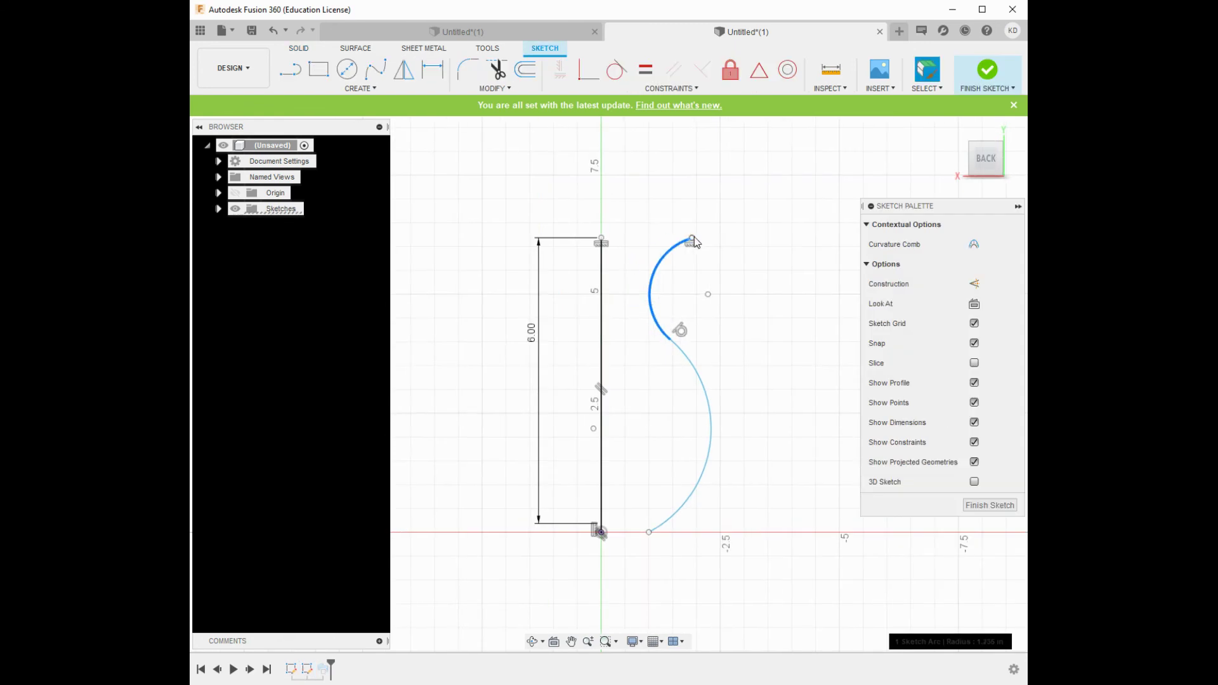
left_click_drag(695, 242, 678, 244)
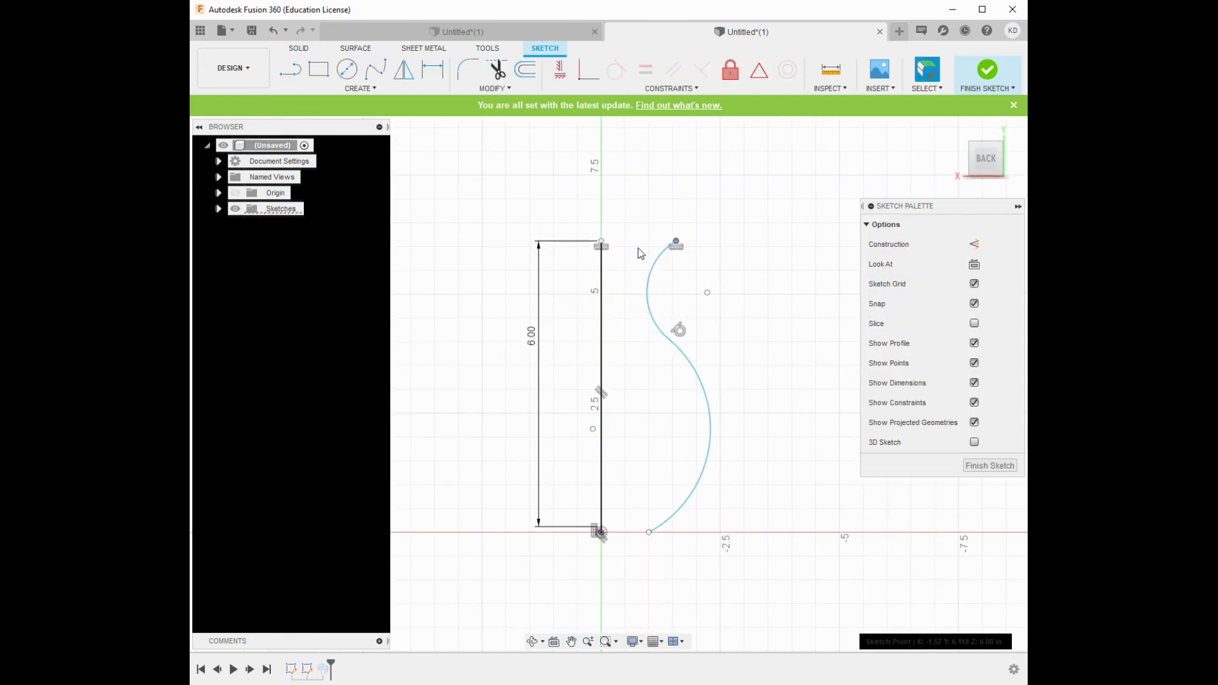
left_click(988, 70)
mouse_move(608, 350)
middle_mouse_down("shift")
mouse_move(660, 340)
mouse_move(615, 344)
mouse_move(653, 337)
mouse_move(619, 381)
mouse_move(606, 374)
middle_mouse_up("shift")
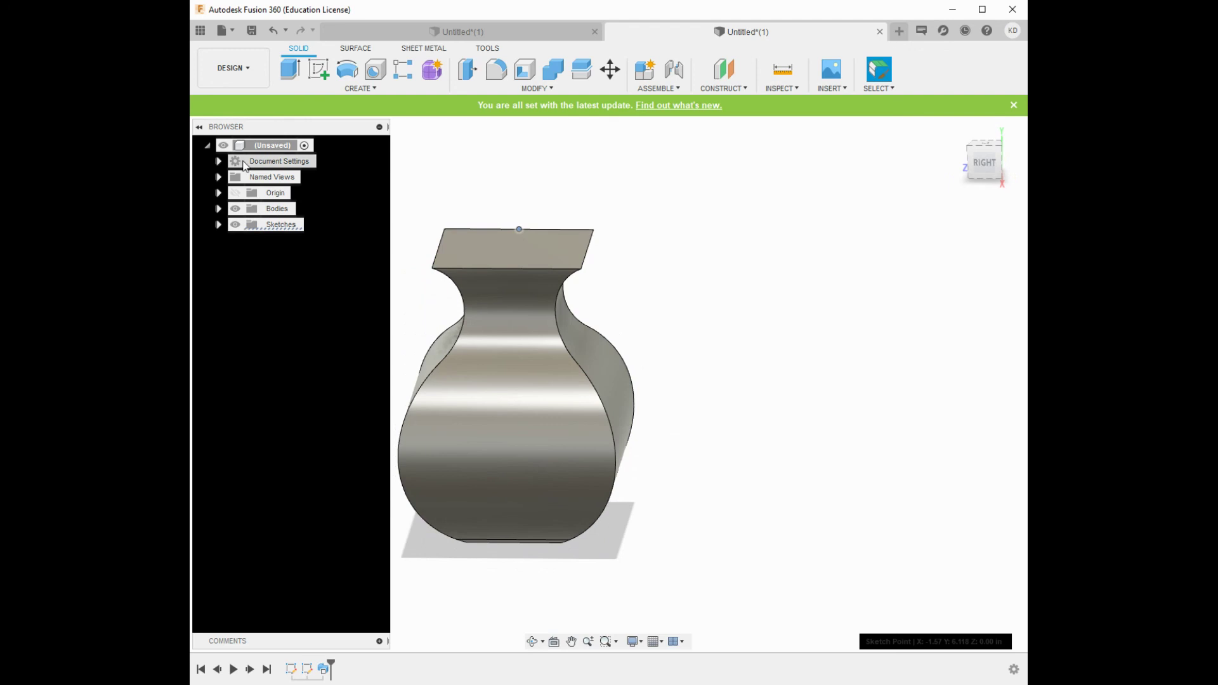
Step: Set up Split Body with the vase as the body and the YZ origin plane as the splitting tool
left_click(581, 69)
middle_click_drag(520, 501, 547, 389, "shift")
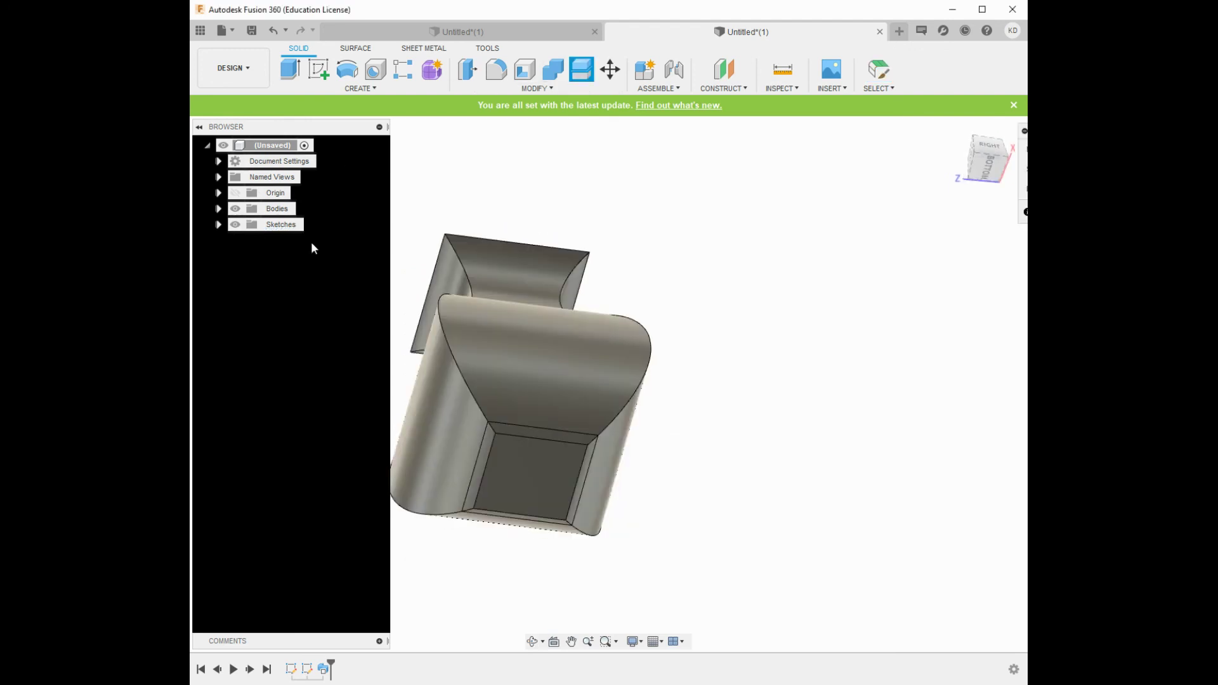
left_click(219, 194)
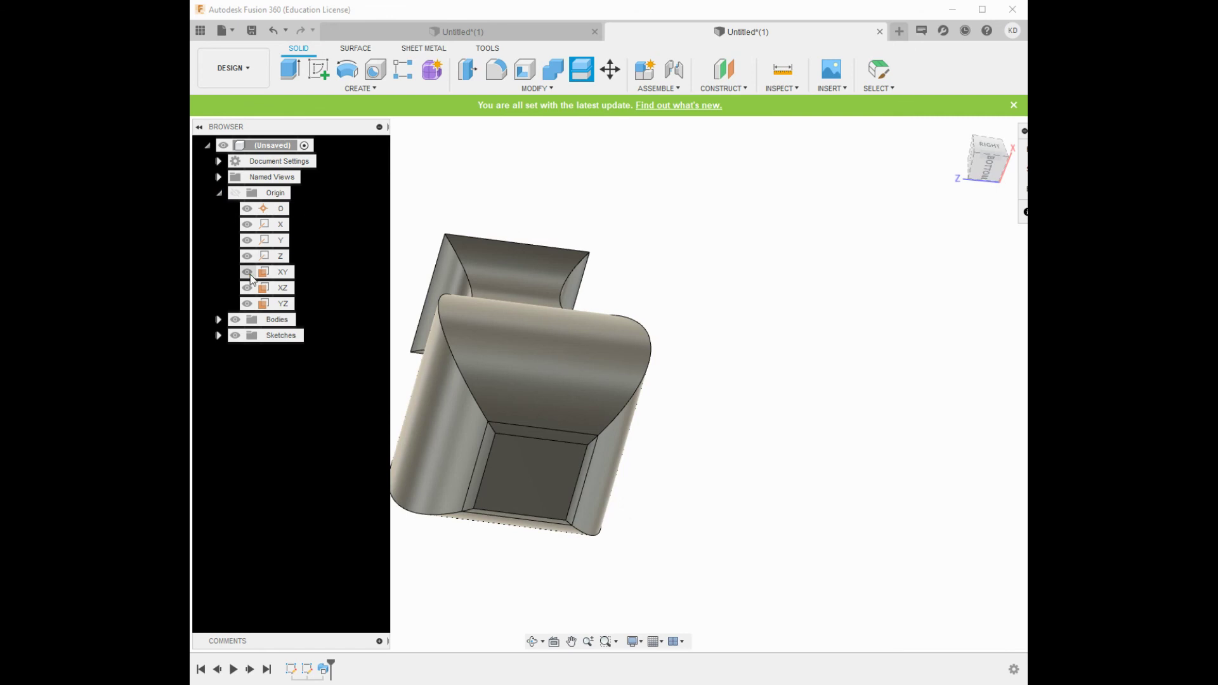
left_click(531, 480)
middle_click_drag(533, 474, 473, 327, "shift")
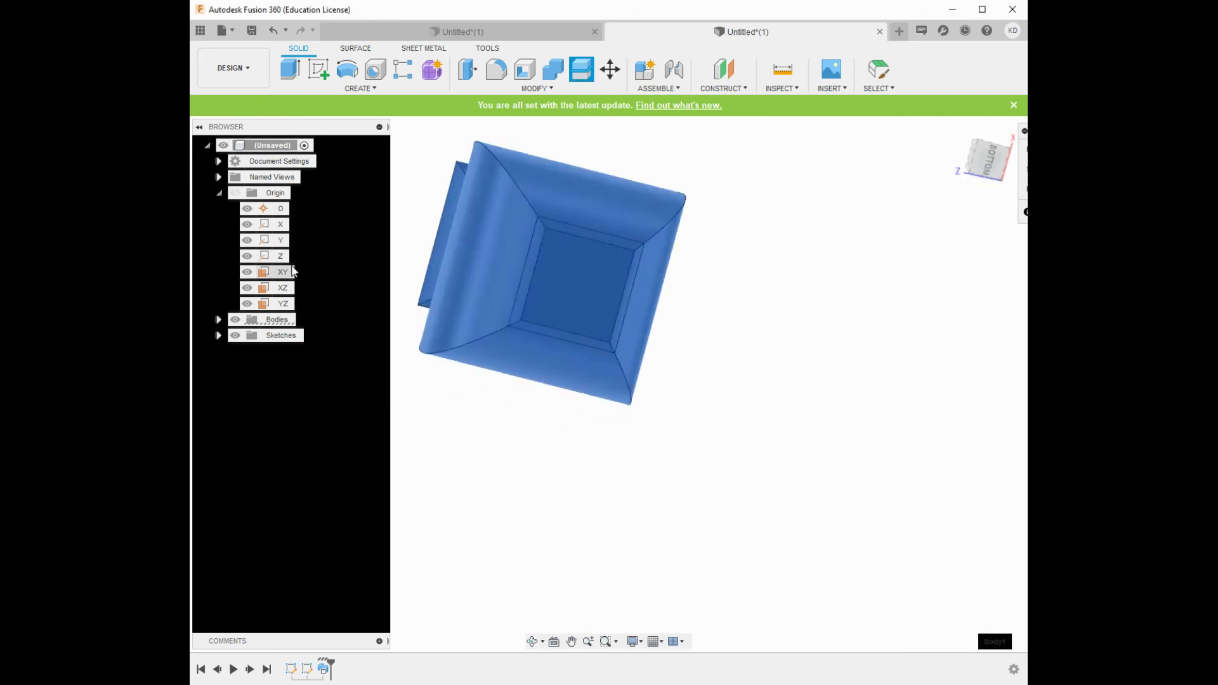
key("s")
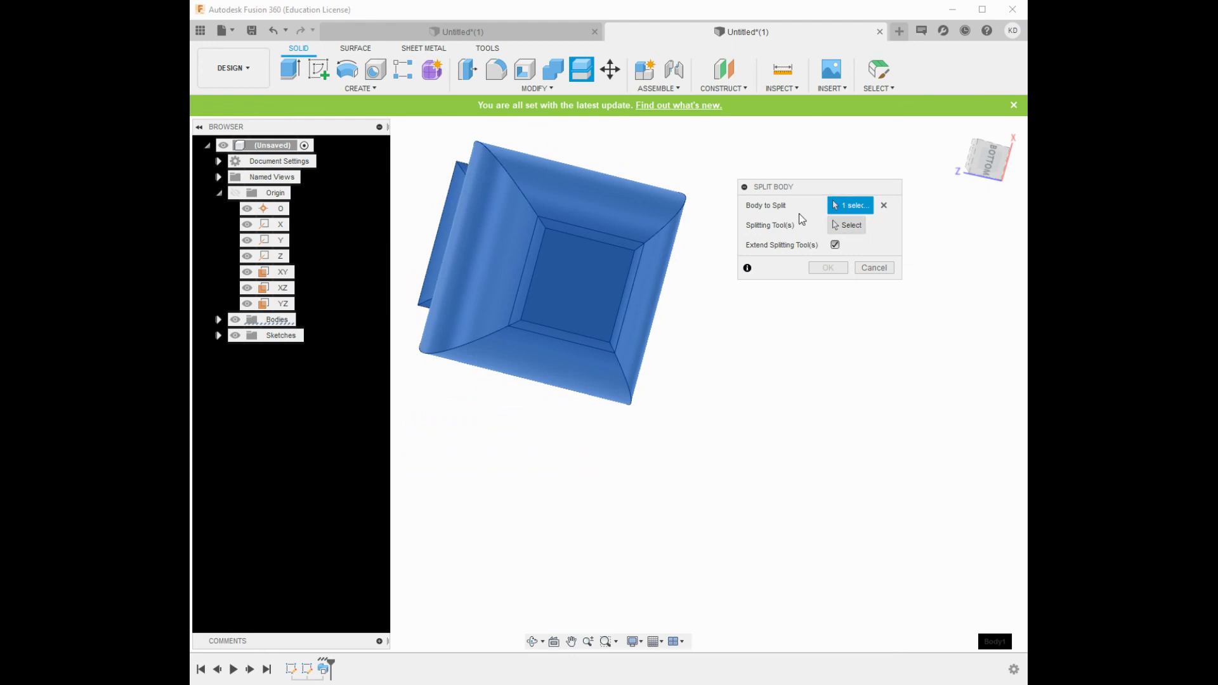
left_click(844, 225)
middle_click_drag(590, 269, 497, 232, "shift")
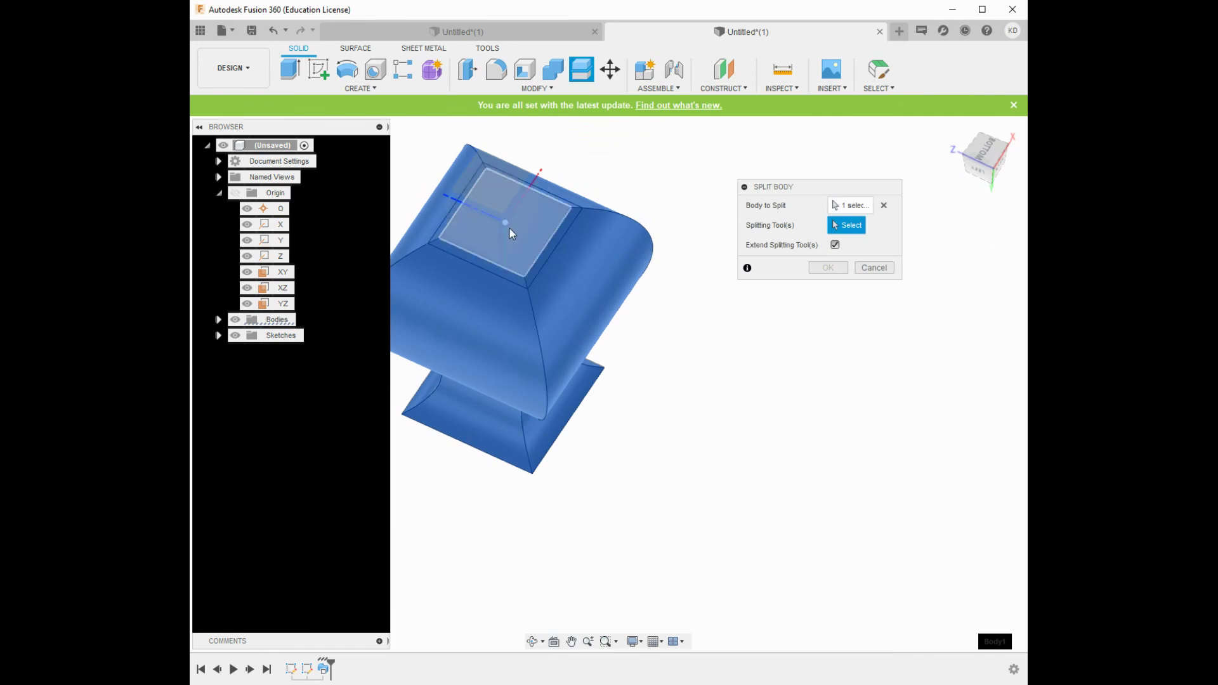
left_click(279, 303)
middle_click_drag(736, 343, 768, 359, "shift")
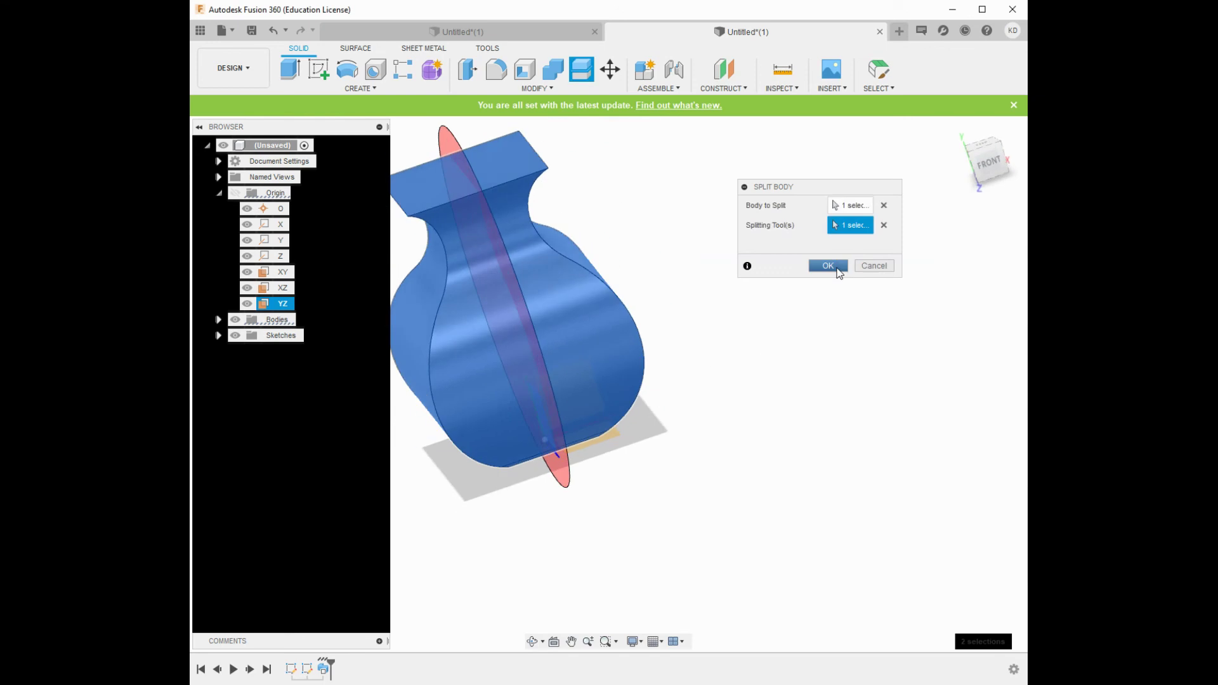
Step: Confirm the split, then hide Body2 to inspect Body1 and show Body2 again
left_click(828, 266)
middle_click_drag(821, 280, 691, 292, "shift")
left_click(288, 351)
left_click(247, 351)
left_click(288, 335)
middle_click_drag(444, 355, 429, 406, "shift")
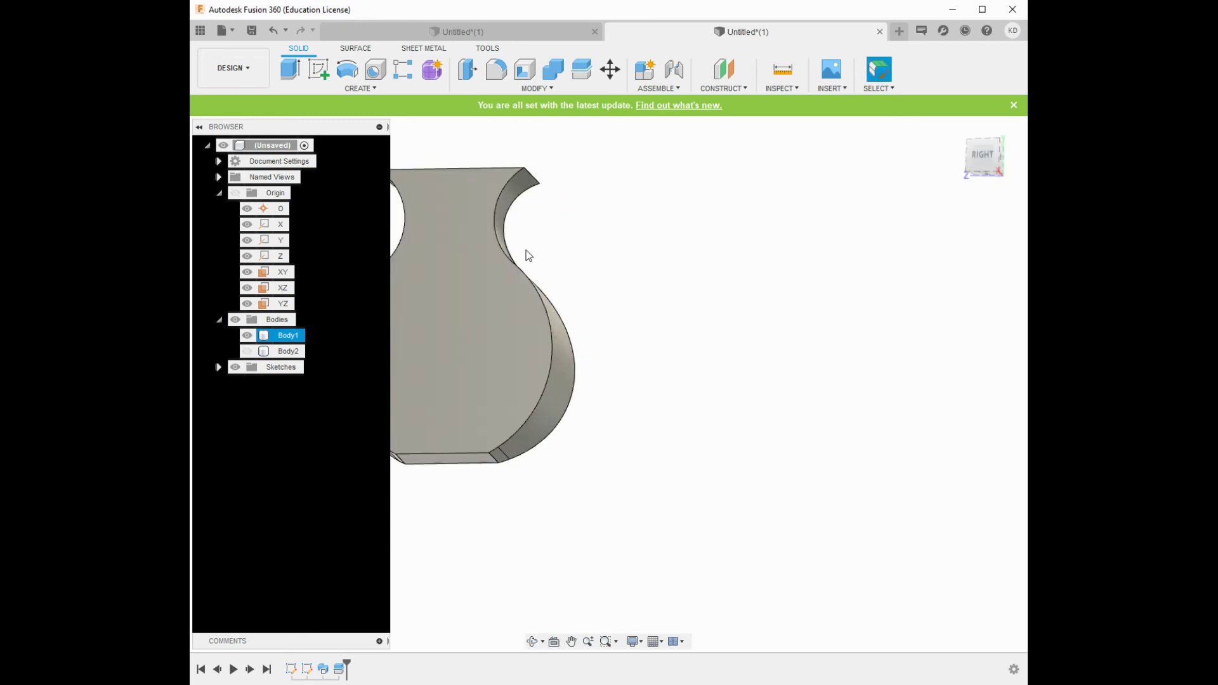
middle_click_drag(446, 342, 540, 388)
key("Escape")
left_click(247, 351)
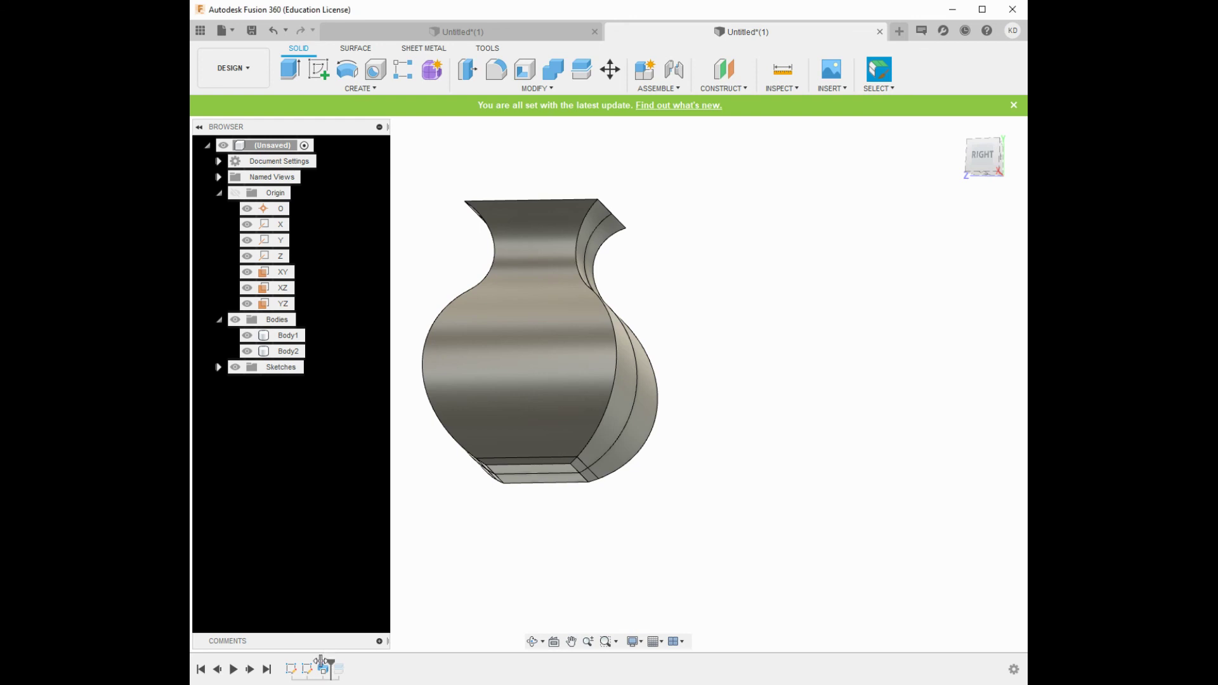
Step: Shell the vase by removing its top face with a .125 wall thickness
left_click(525, 68)
middle_click_drag(565, 213, 545, 287, "shift")
left_click(538, 352)
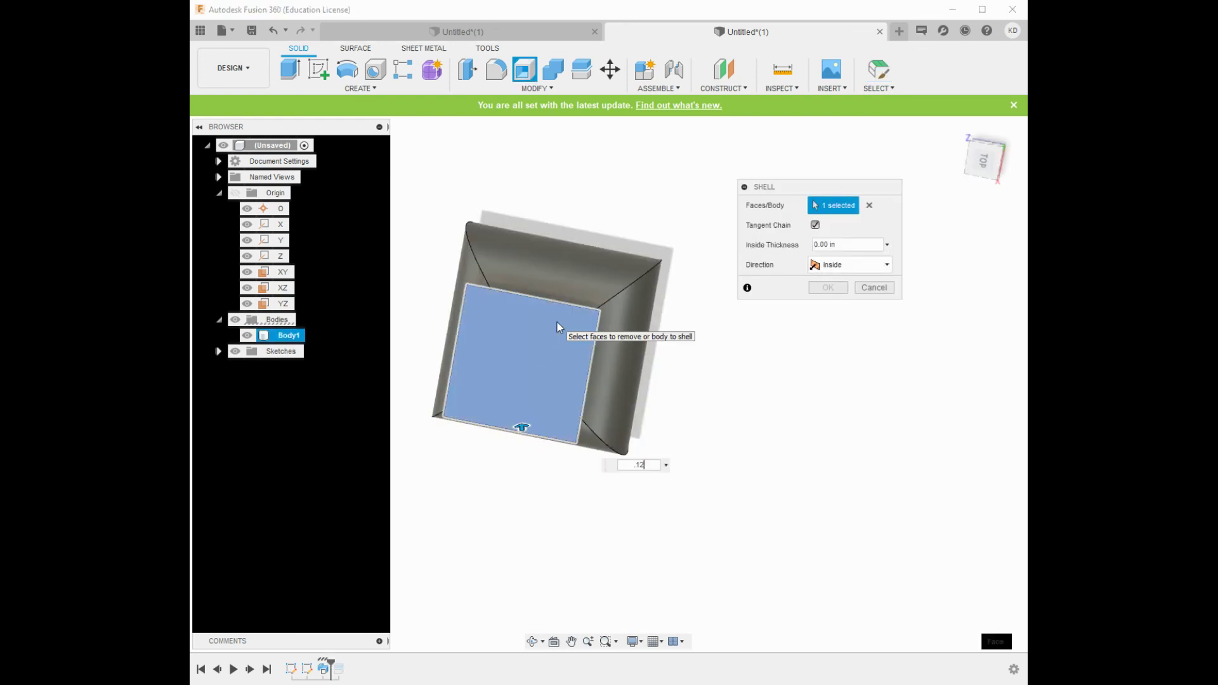
key("Return")
middle_click_drag(587, 307, 628, 210, "shift")
middle_click_drag(718, 361, 693, 342, "shift")
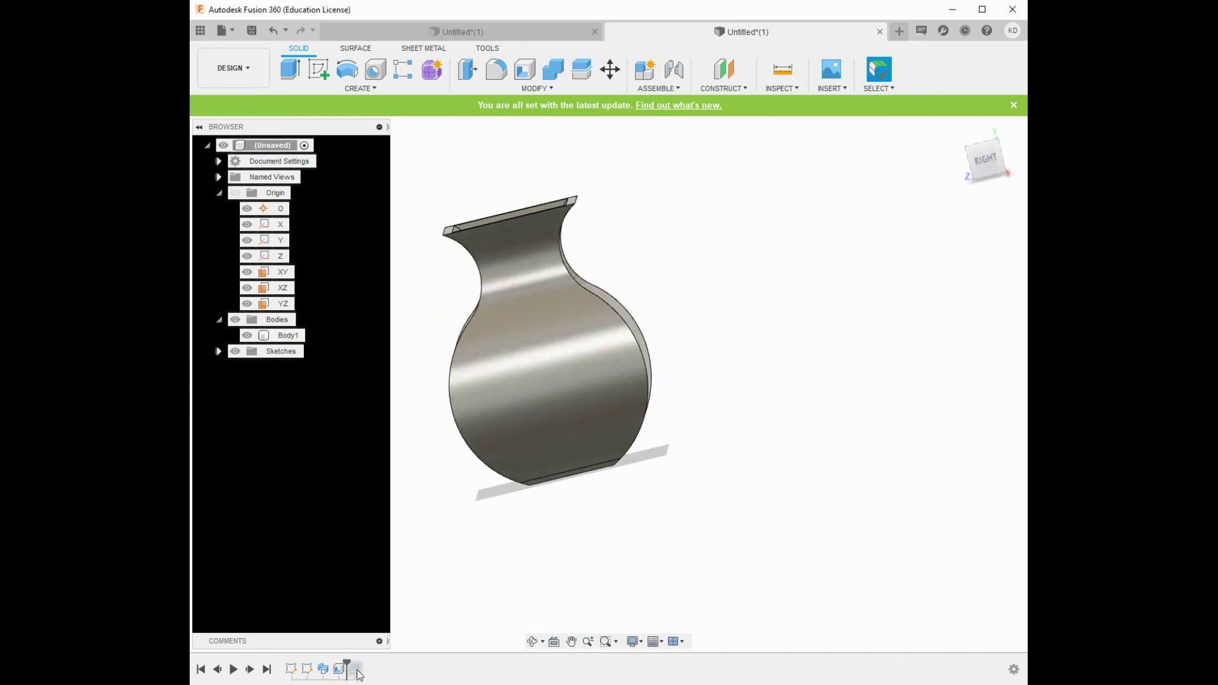
Step: Hide Body2 and orbit and zoom to view Body1's hollow interior and thin wall
middle_click_drag(591, 491, 484, 484, "shift")
left_click(384, 417)
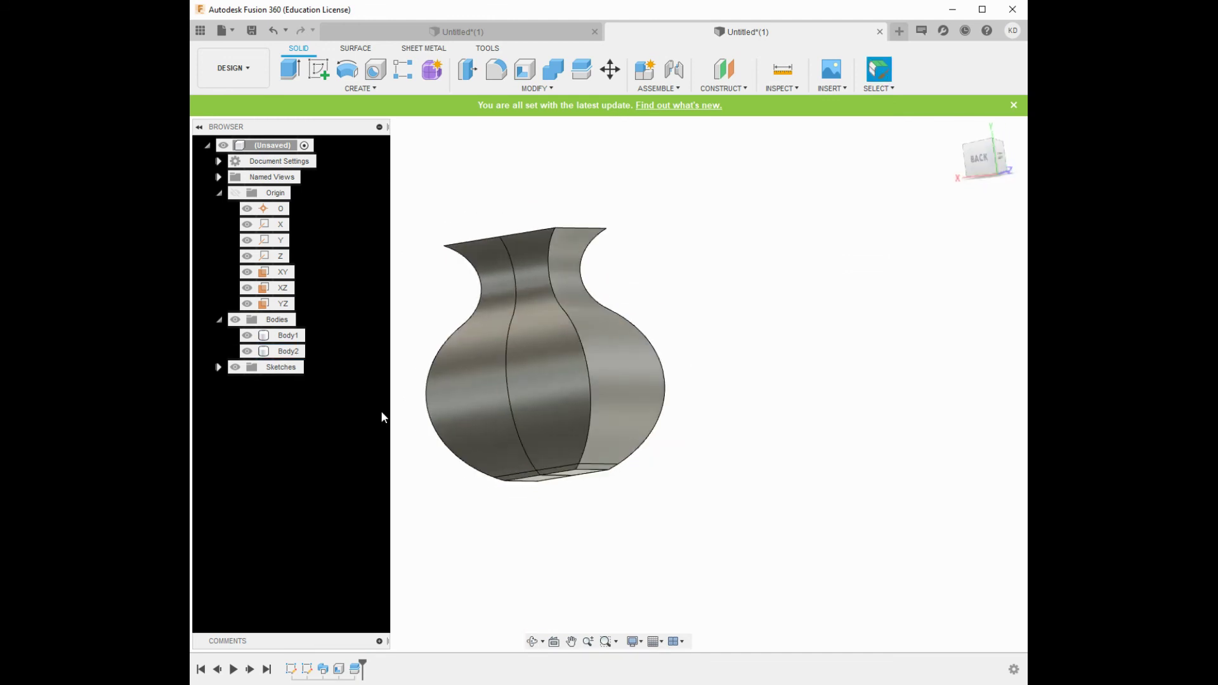
left_click(247, 351)
left_click(287, 335)
middle_click_drag(518, 403, 833, 408, "shift")
scroll(617, 419, "up", 3)
key("Escape")
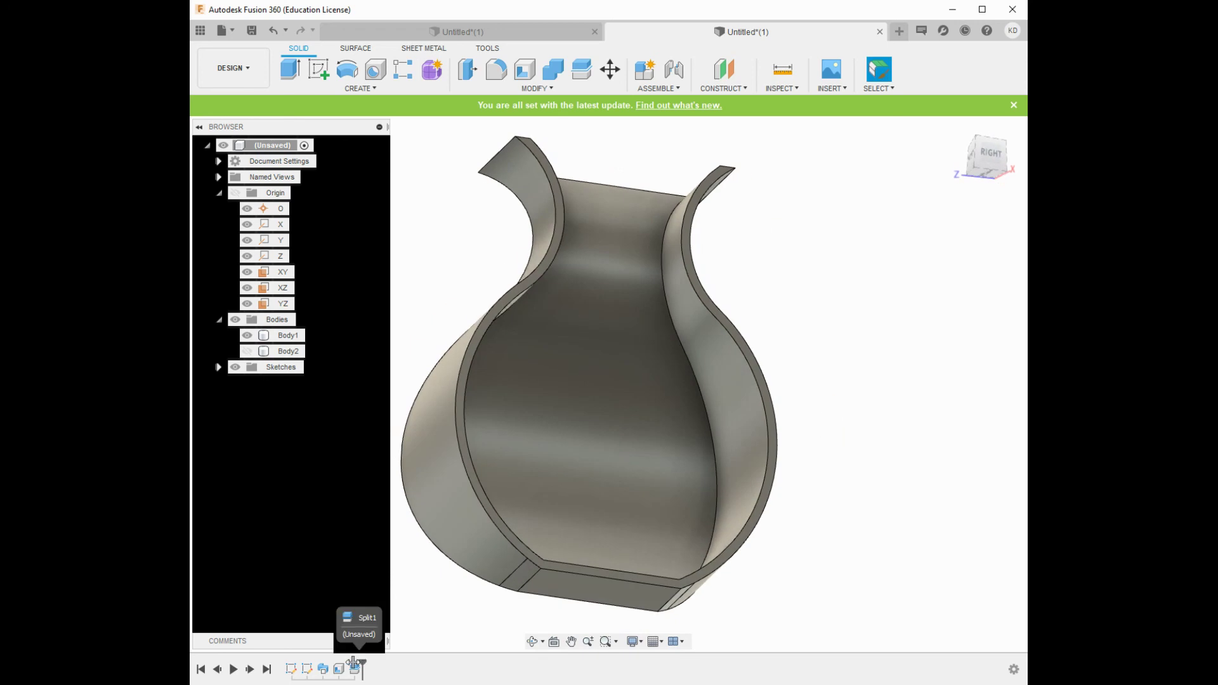
Step: Move the timeline marker back before Split and orbit around the whole solid vase
left_click_drag(328, 664, 330, 665)
mouse_move(745, 491)
middle_mouse_down("shift")
mouse_move(781, 530)
mouse_move(780, 619)
mouse_move(834, 552)
mouse_move(856, 484)
mouse_move(884, 517)
mouse_move(819, 565)
mouse_move(628, 571)
mouse_move(803, 555)
mouse_move(729, 582)
mouse_move(808, 578)
mouse_move(789, 571)
mouse_move(840, 581)
mouse_move(854, 568)
mouse_move(833, 594)
middle_mouse_up("shift")
middle_click_drag(655, 598, 666, 541, "shift")
middle_click_drag(754, 512, 813, 271, "shift")
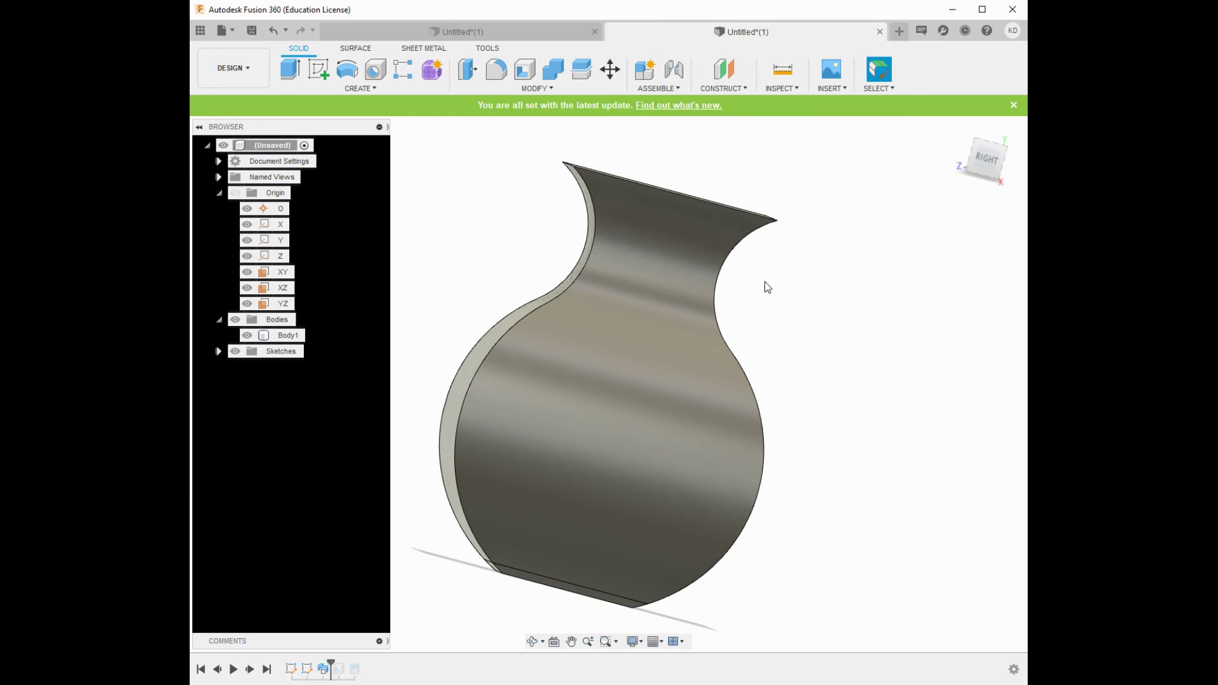
left_click(763, 437)
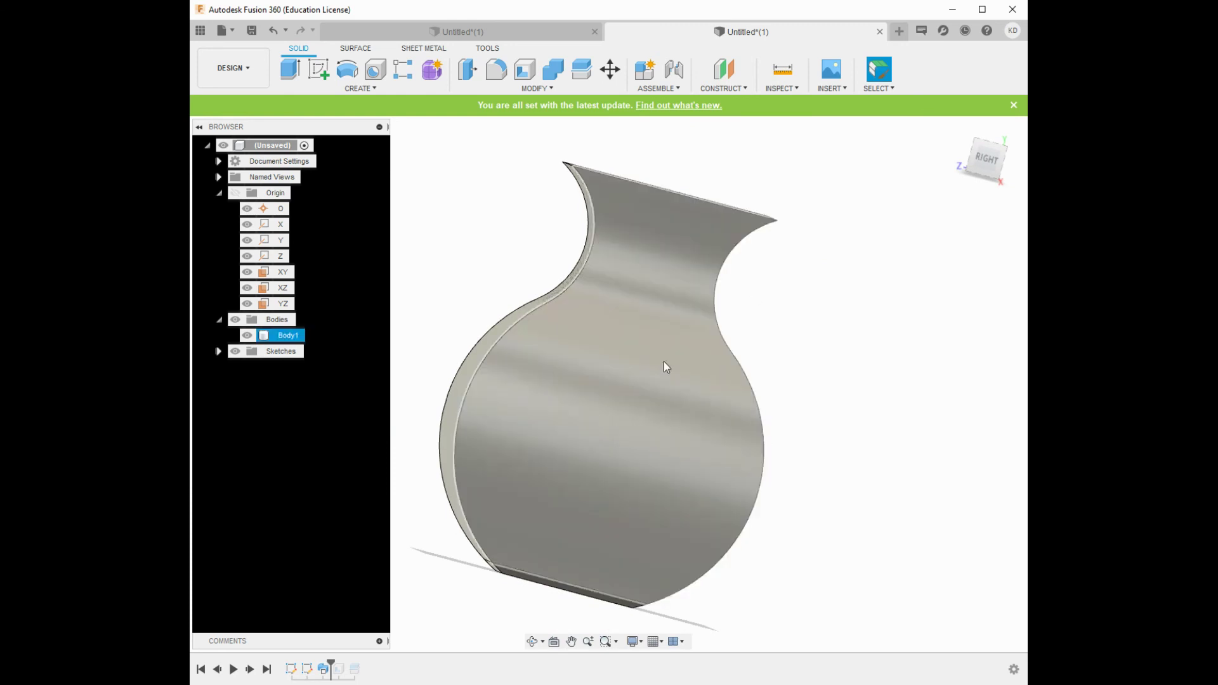
middle_click_drag(672, 351, 748, 381, "shift")
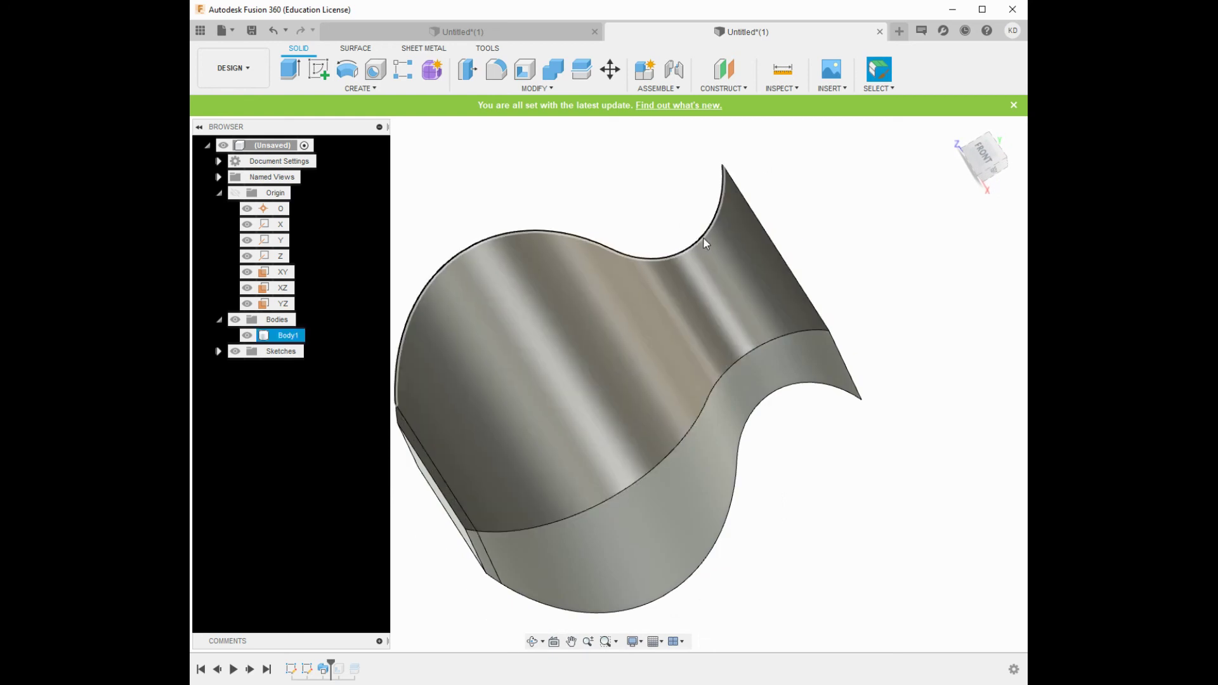
left_click_drag(491, 345, 531, 417)
key("Escape")
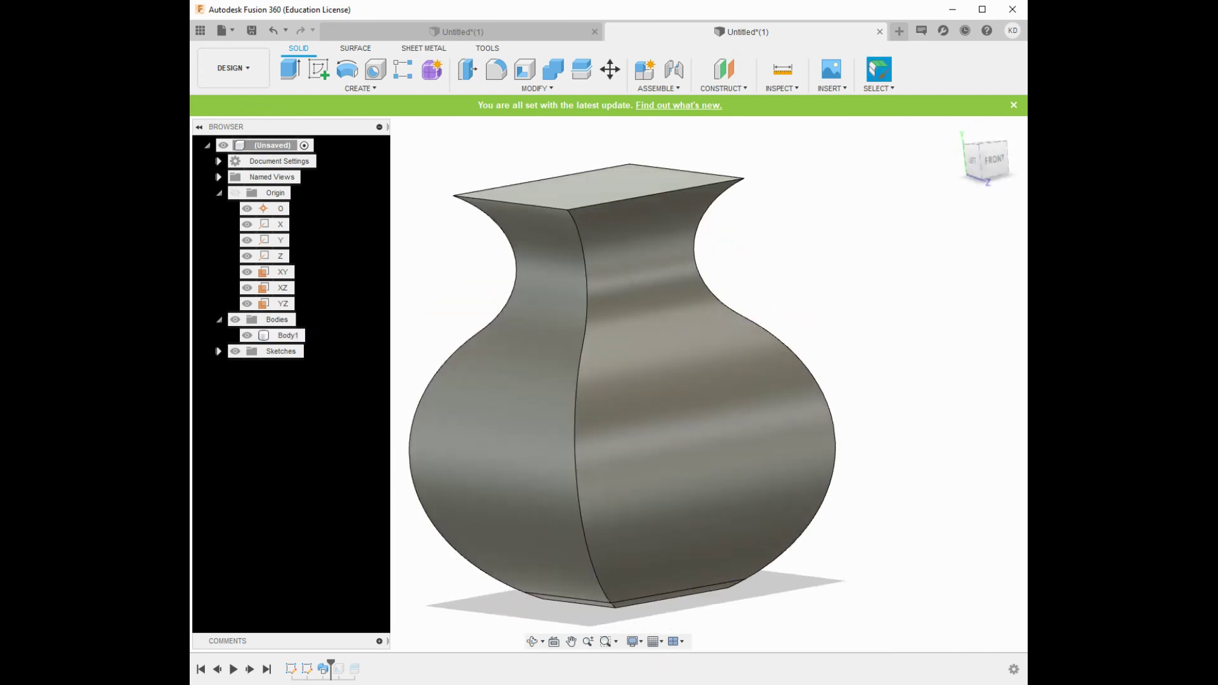